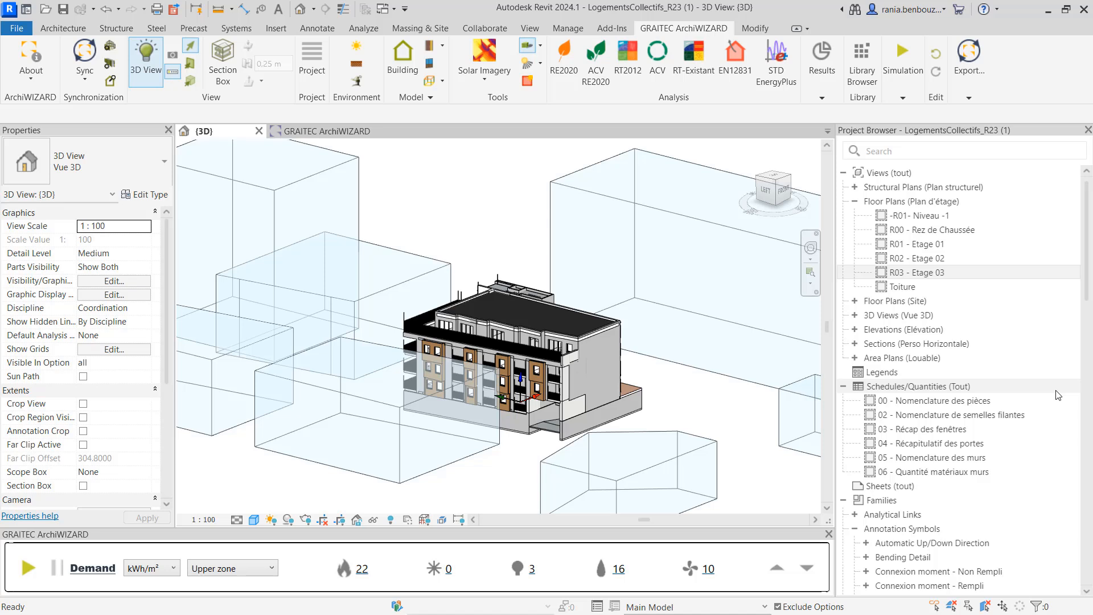
Switch to the ArchiWIZARD view and zoom around the building model
left_click(307, 134)
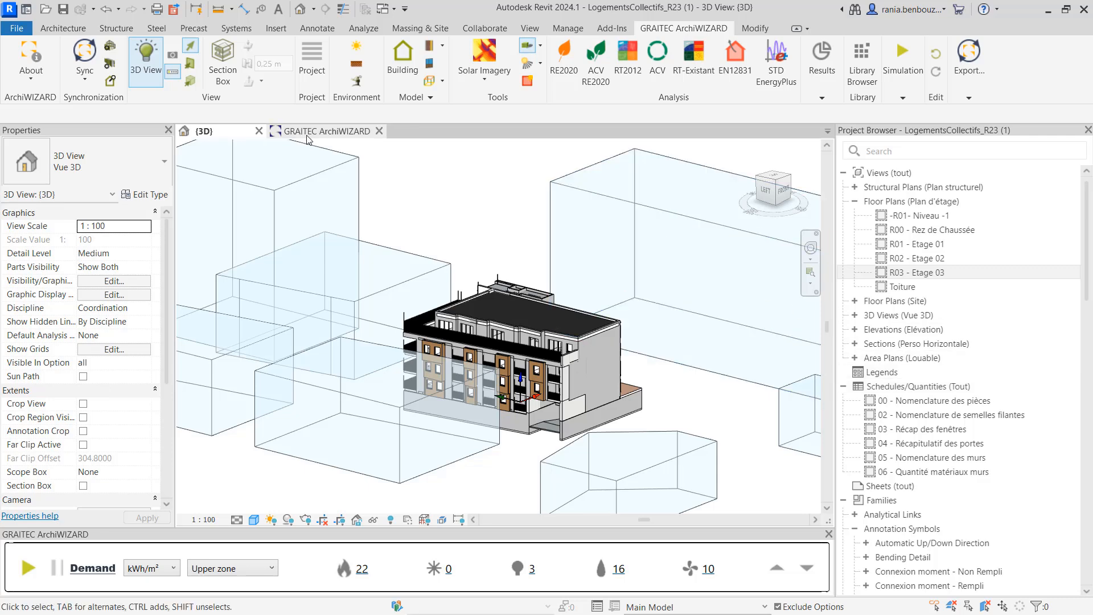
scroll(390, 336, "up", 3)
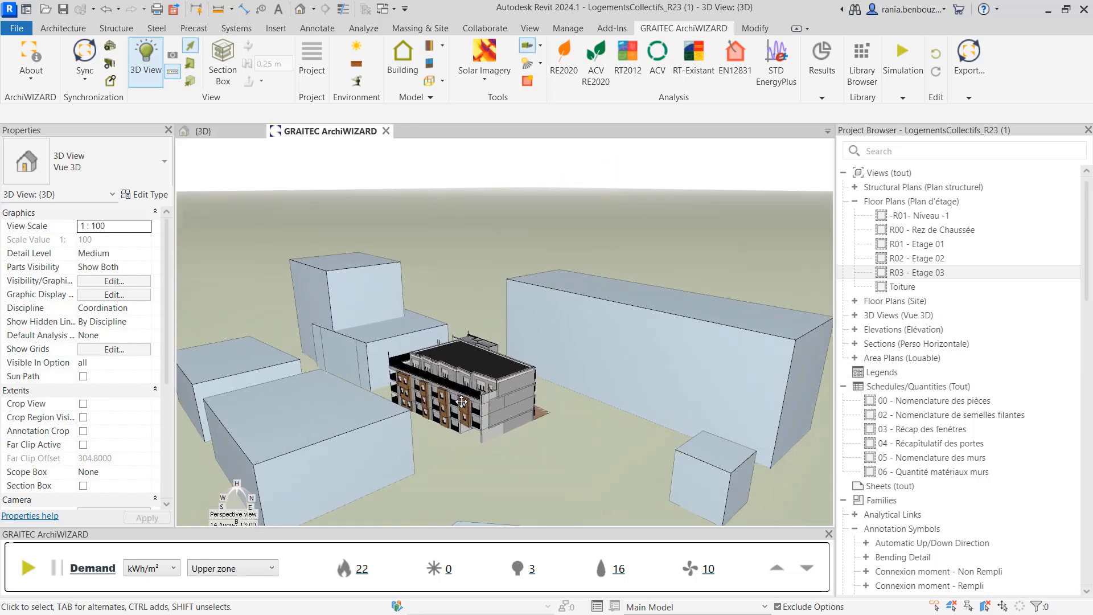
scroll(446, 470, "up", 2)
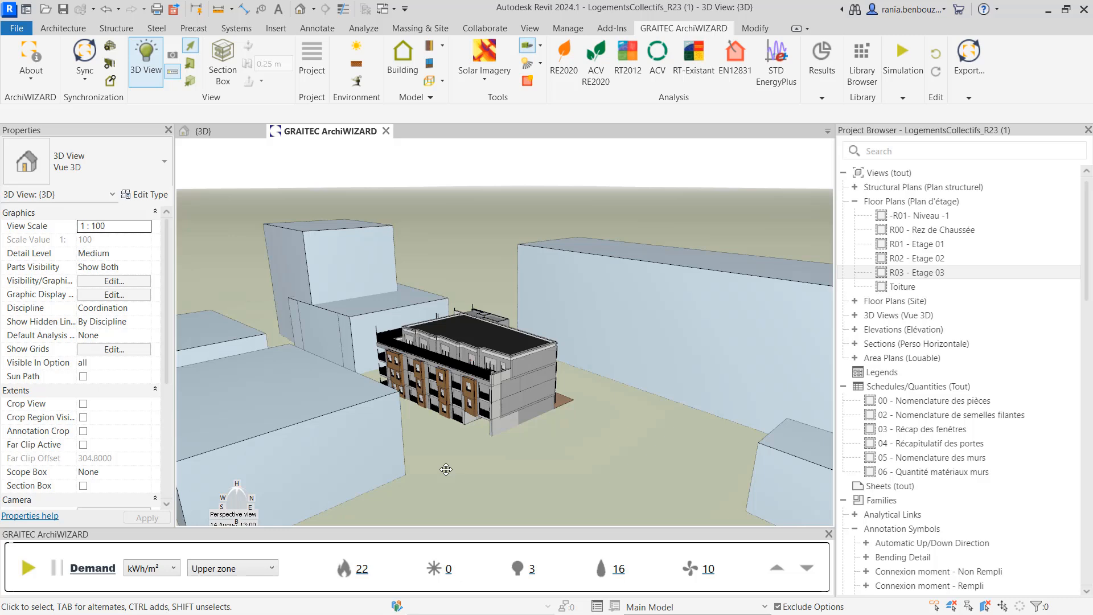
scroll(446, 469, "down", 1)
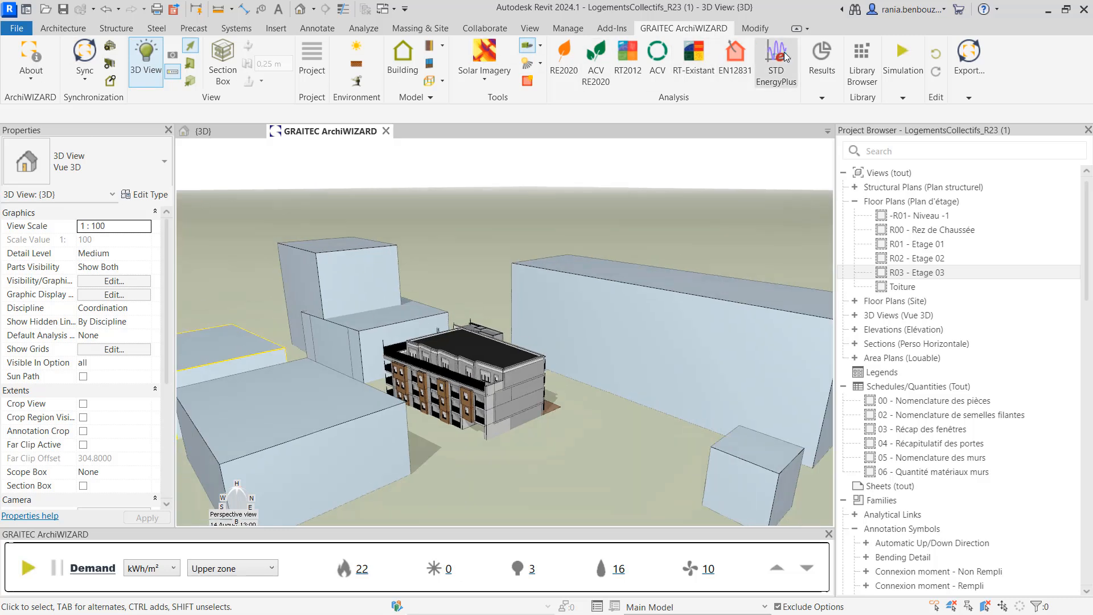
left_click(813, 54)
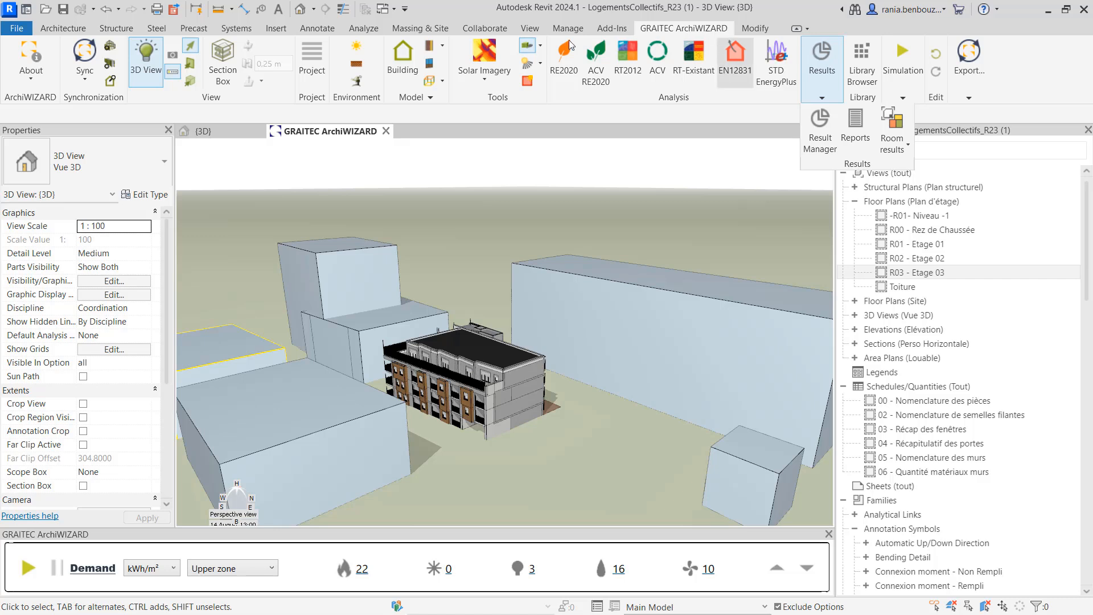
left_click(820, 54)
left_click(830, 52)
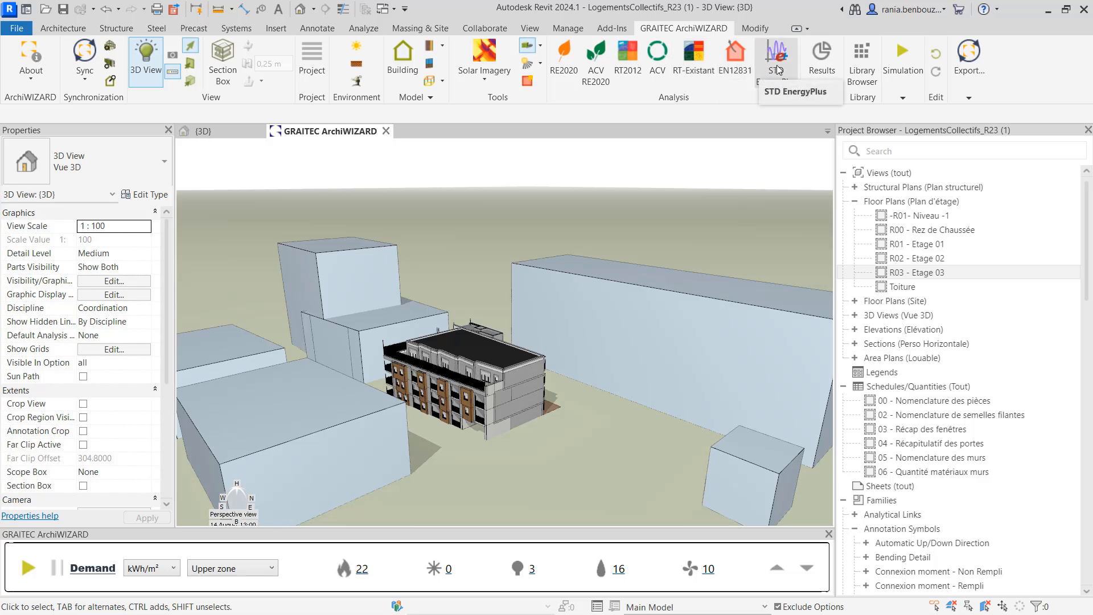
left_click(831, 72)
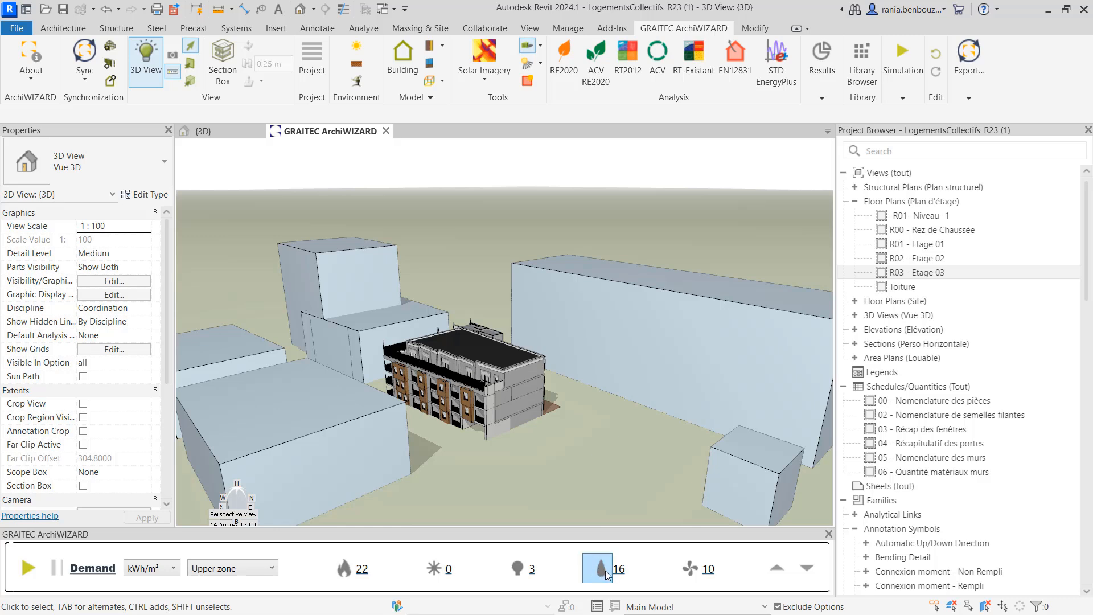
Switch the ArchiWIZARD indicator bar to the comfort results and back to demand
left_click(806, 568)
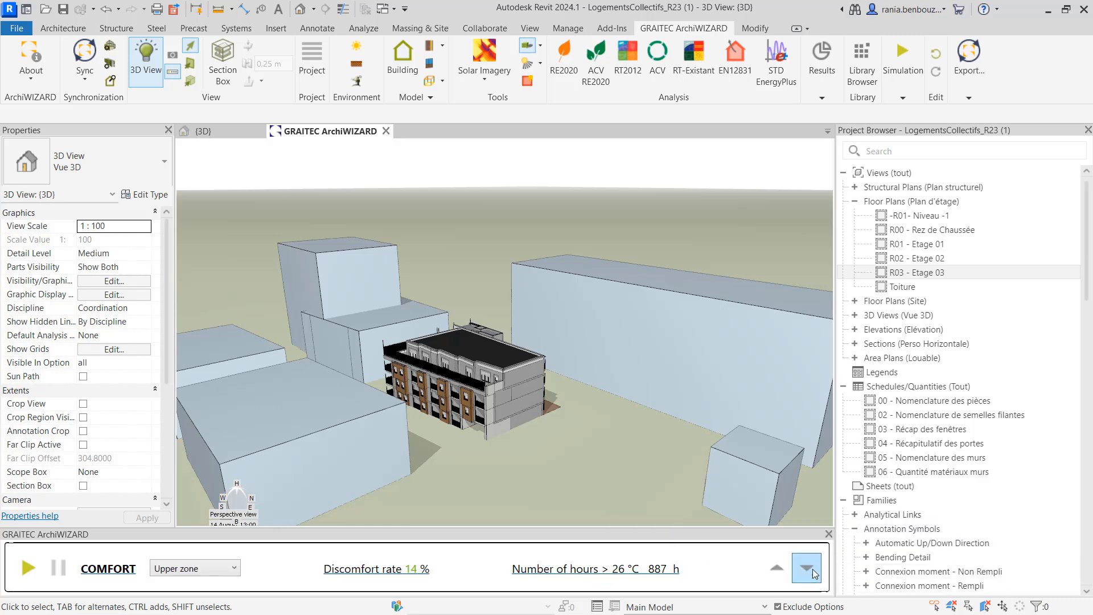
left_click(778, 568)
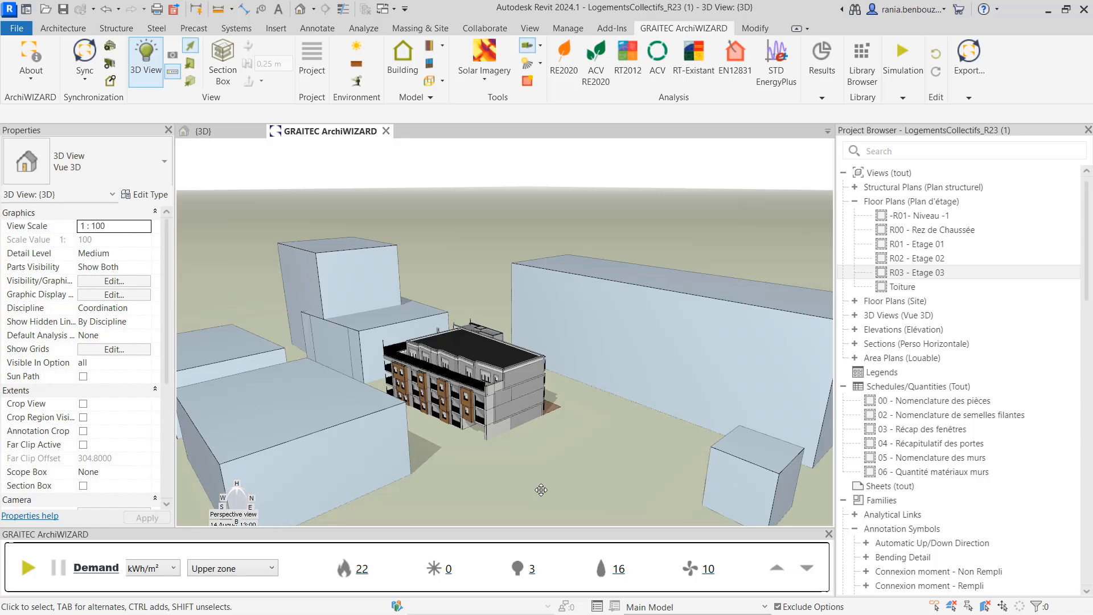
Select the top-floor living room/kitchen in the 3D view and locate it in the R03 - Etage 03 floor plan
scroll(549, 456, "up", 2)
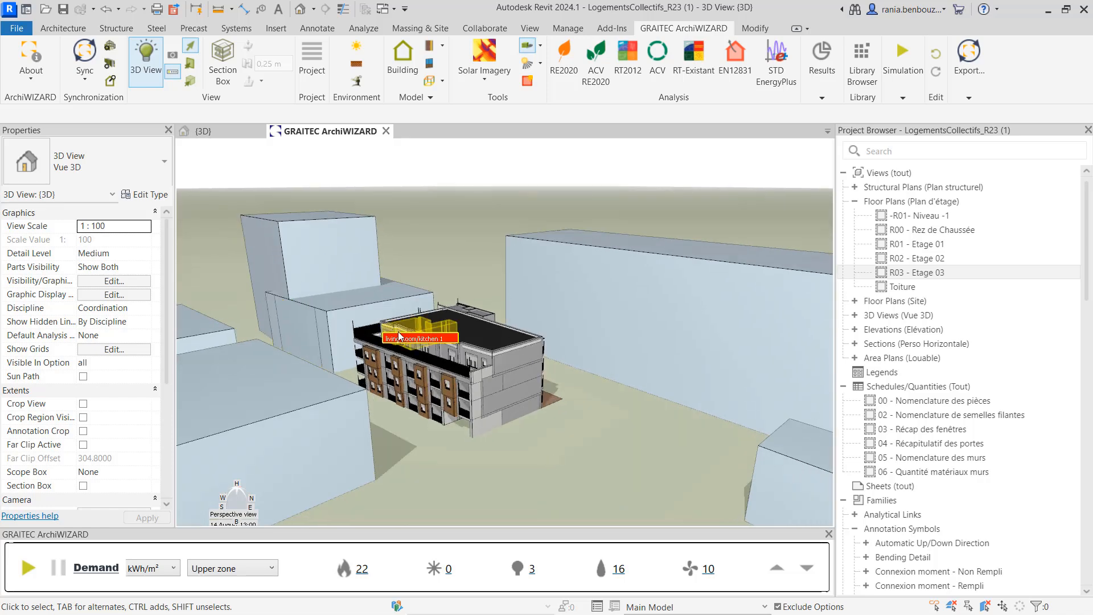
left_click(399, 336)
key("alt")
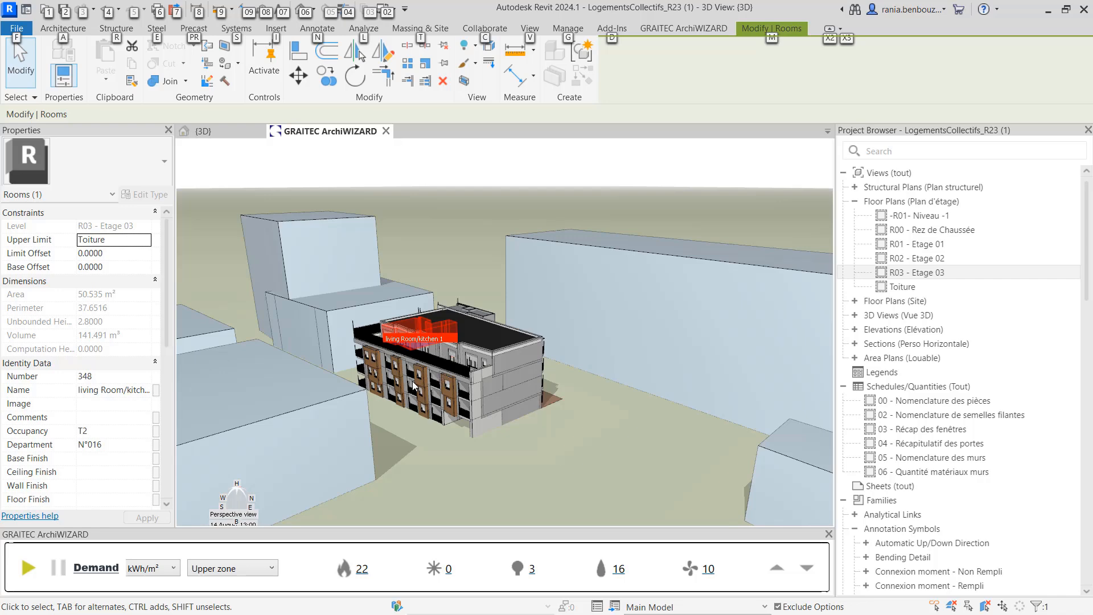
double_click(906, 274)
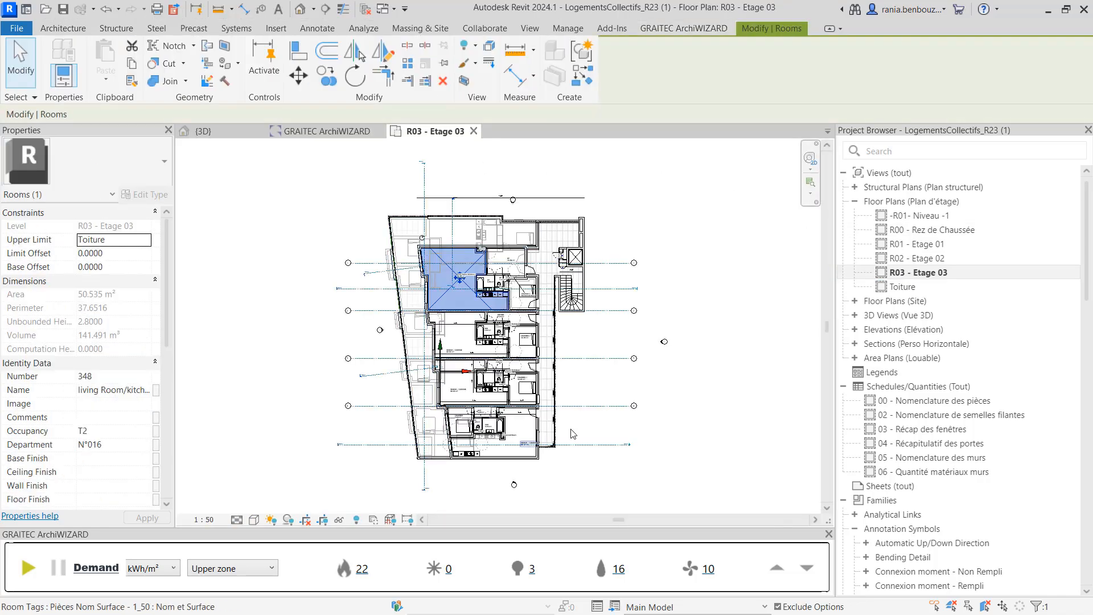
scroll(468, 291, "up", 1)
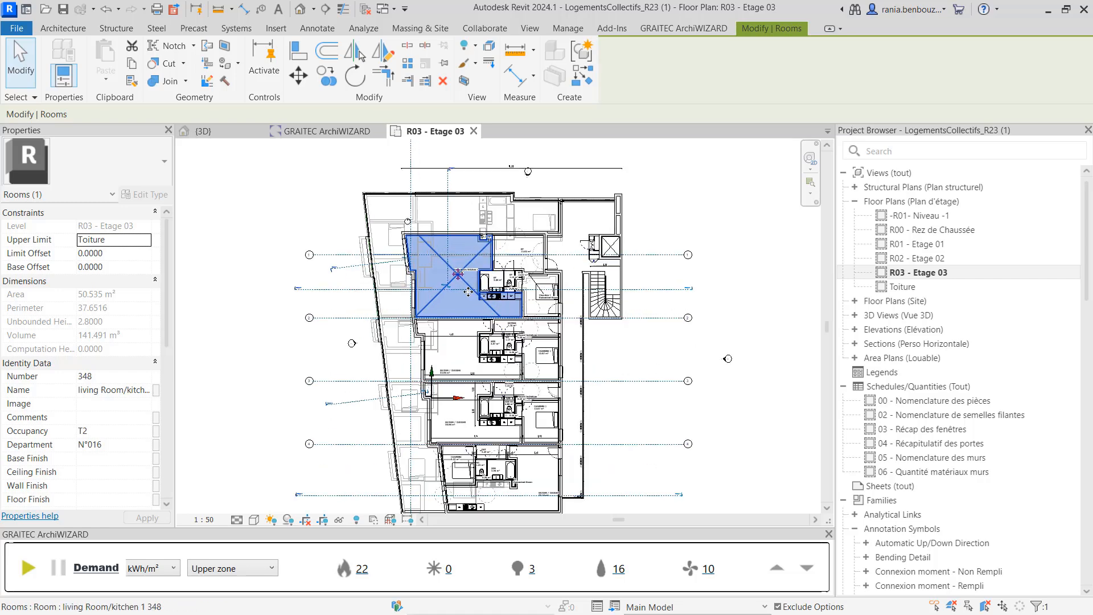
scroll(468, 292, "up", 2)
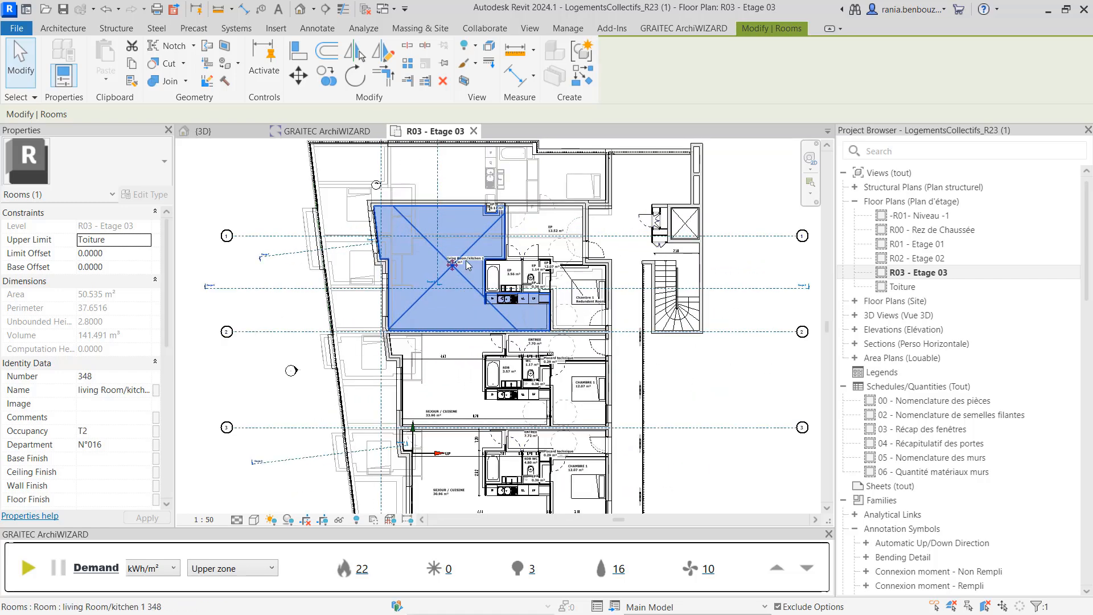
Return to the ArchiWIZARD view and clear the room selection
left_click(306, 132)
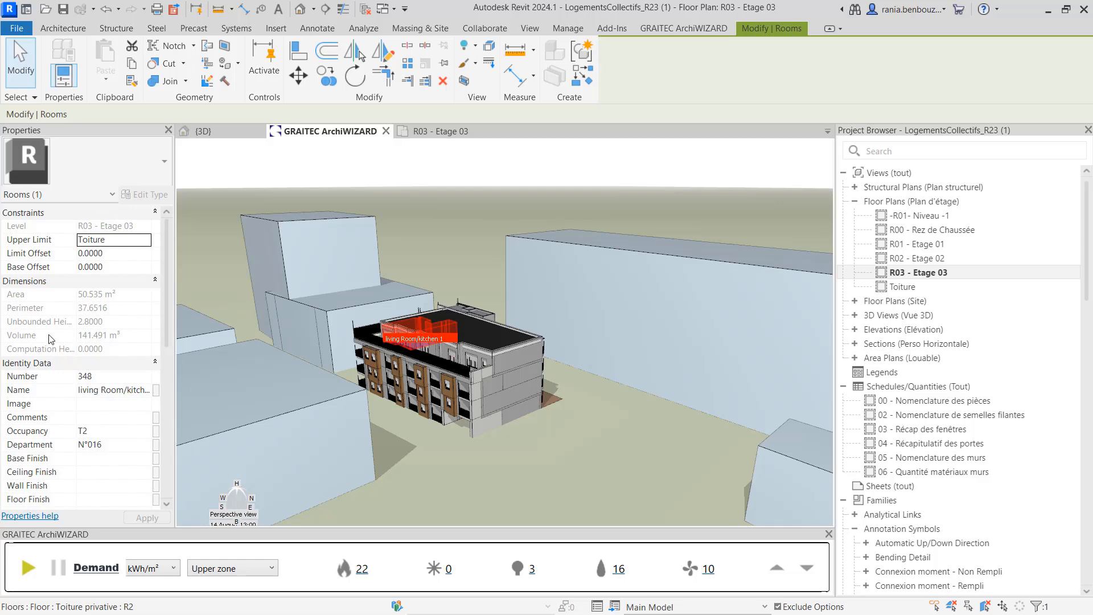
double_click(494, 468)
left_click(974, 97)
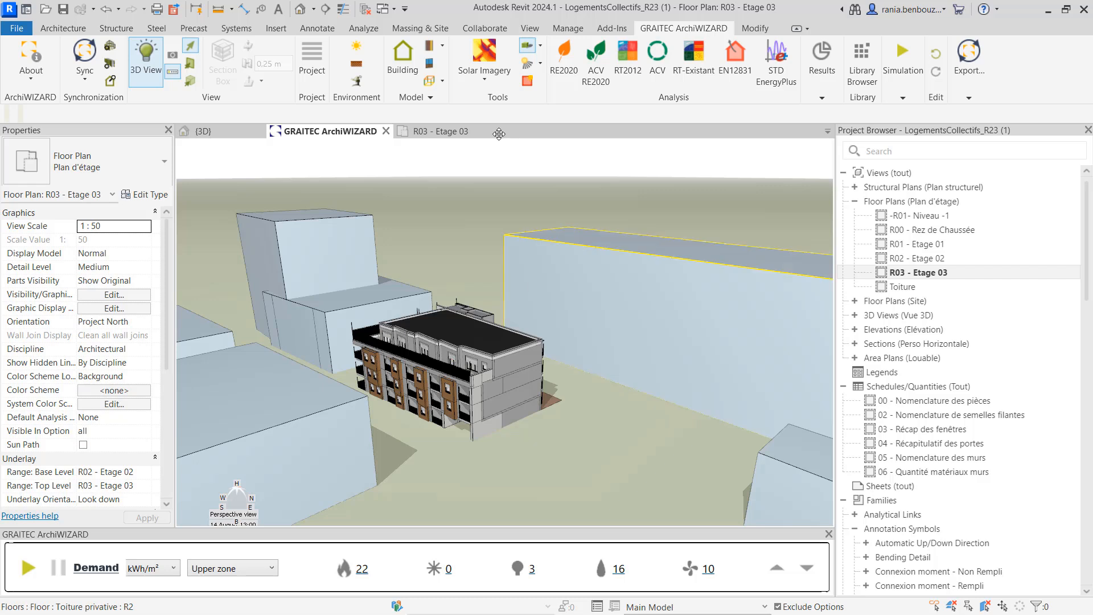
Open the Environment settings and turn on the solar path display around the model
left_click(357, 46)
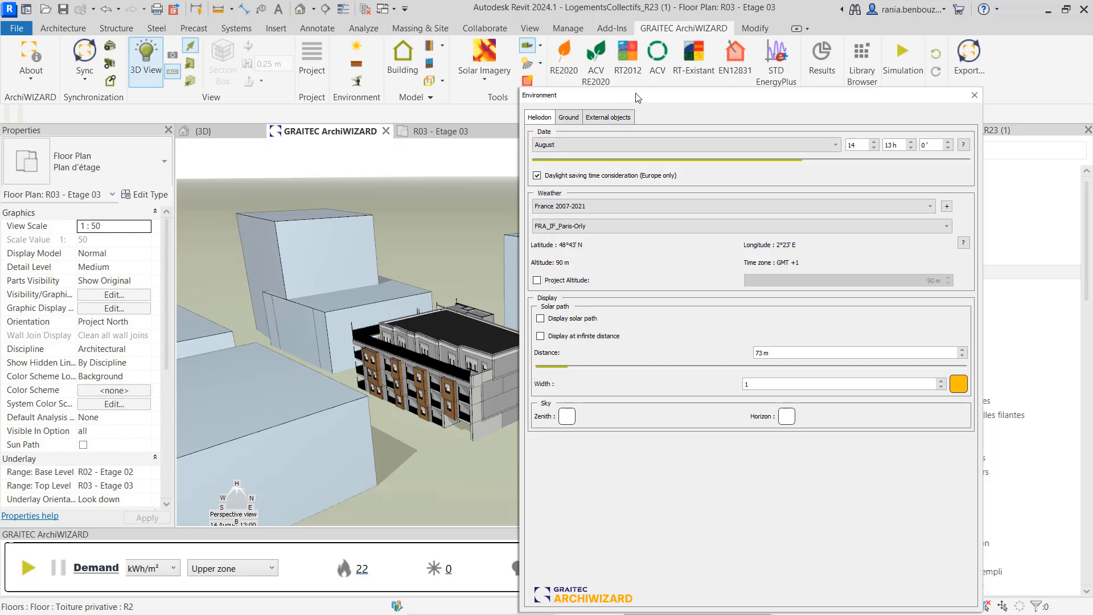
left_click_drag(636, 97, 779, 100)
scroll(451, 349, "down", 2)
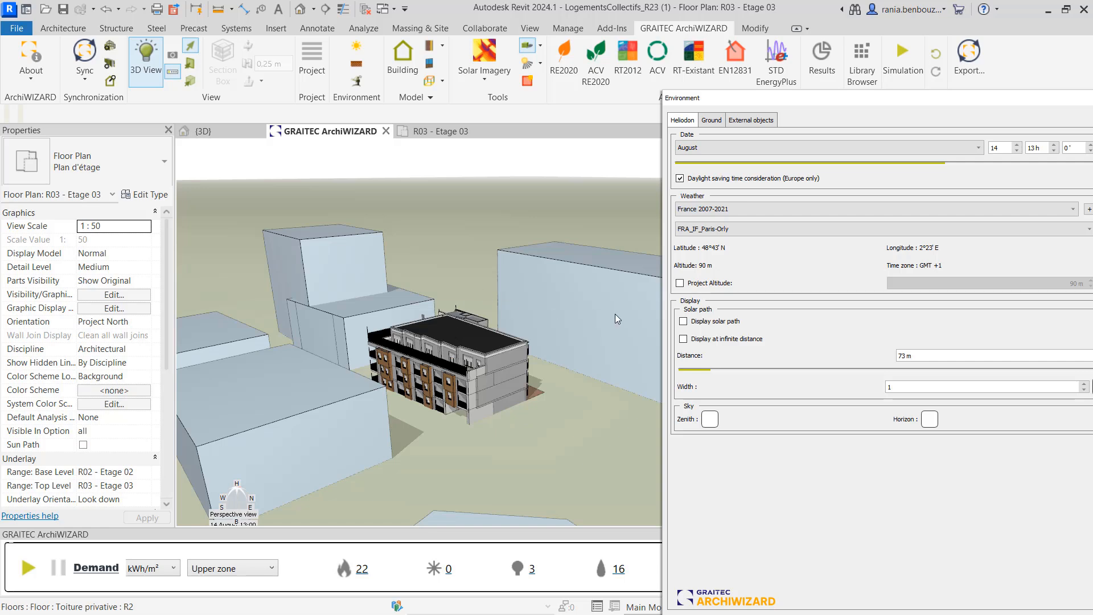
left_click(721, 326)
scroll(572, 439, "down", 4)
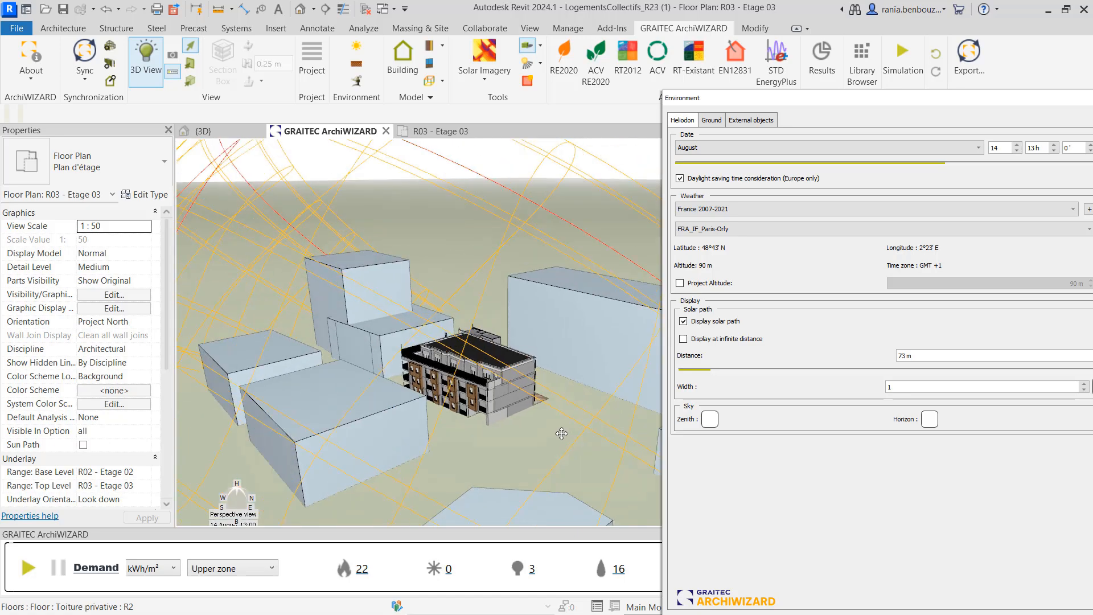
left_click_drag(556, 462, 420, 460)
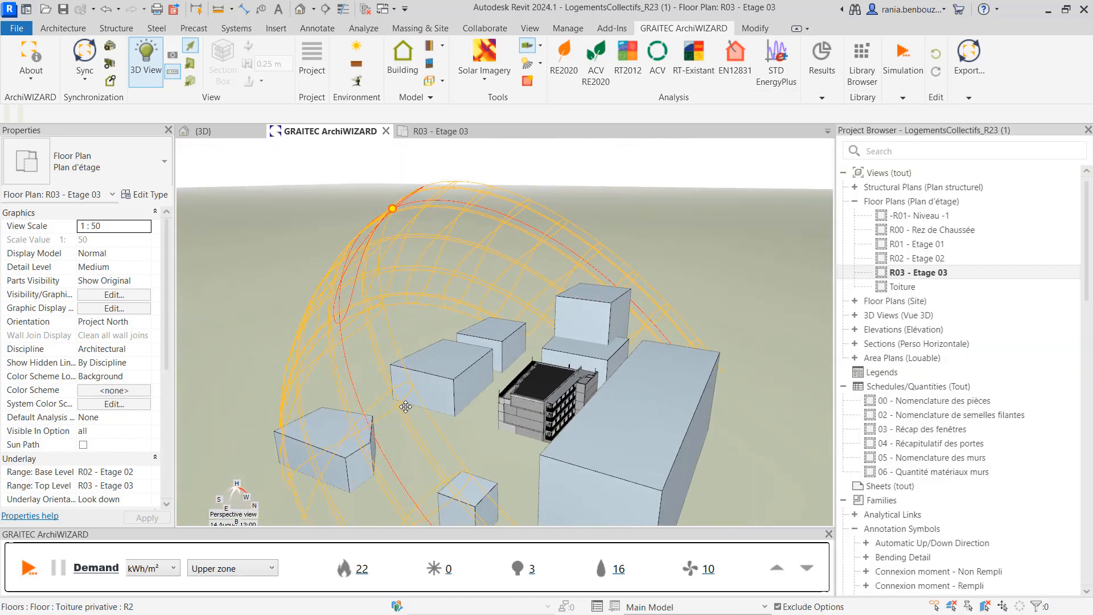
scroll(405, 399, "down", 2)
scroll(409, 399, "up", 1)
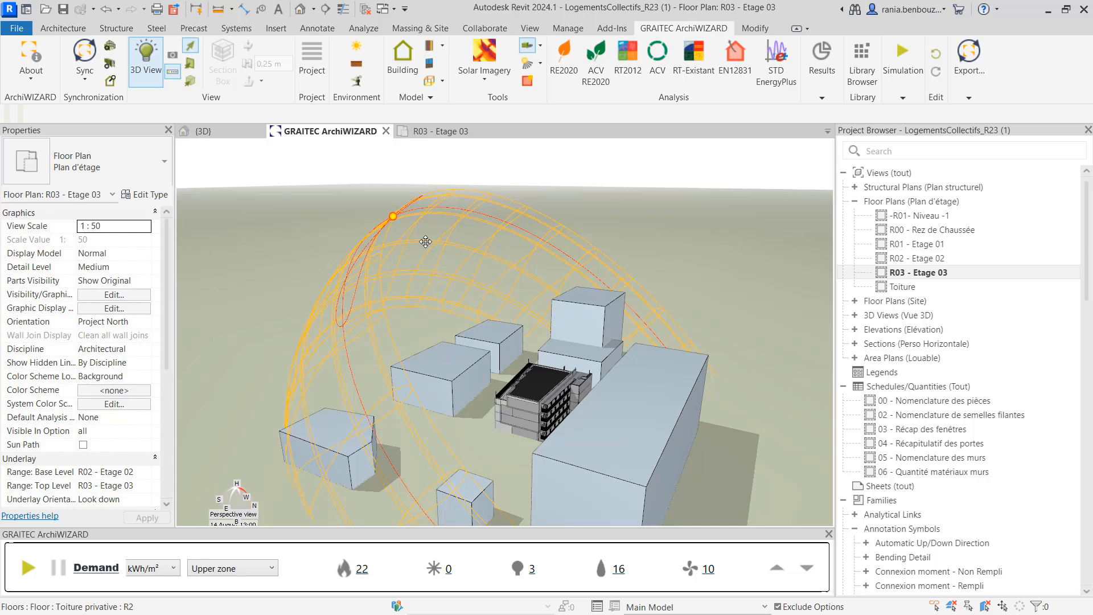
Set the heliodon date month to February in the Environment settings
left_click(361, 44)
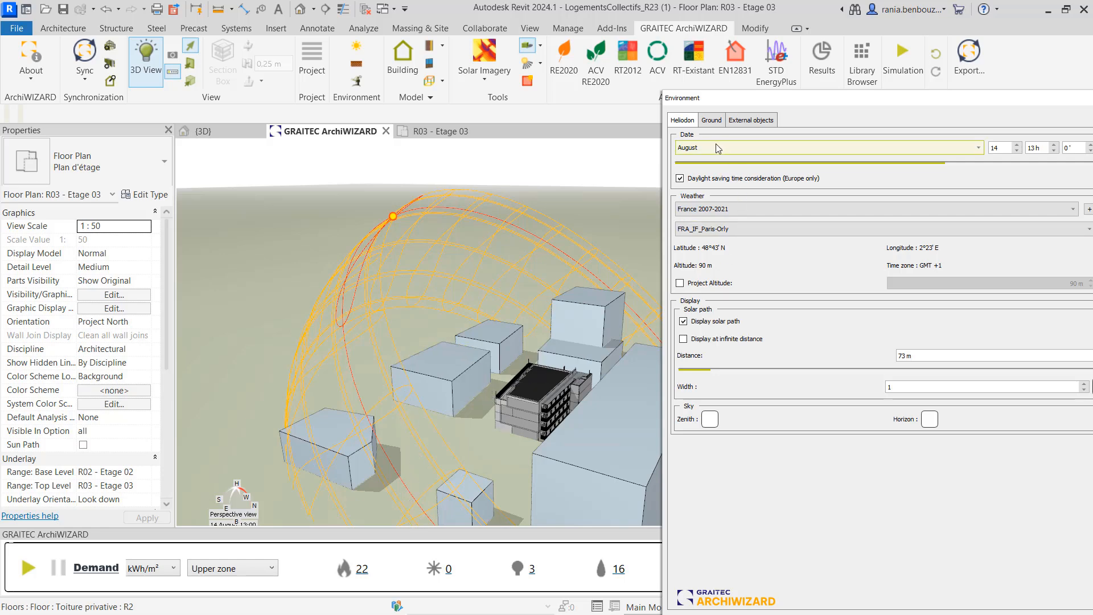
scroll(391, 273, "down", 1)
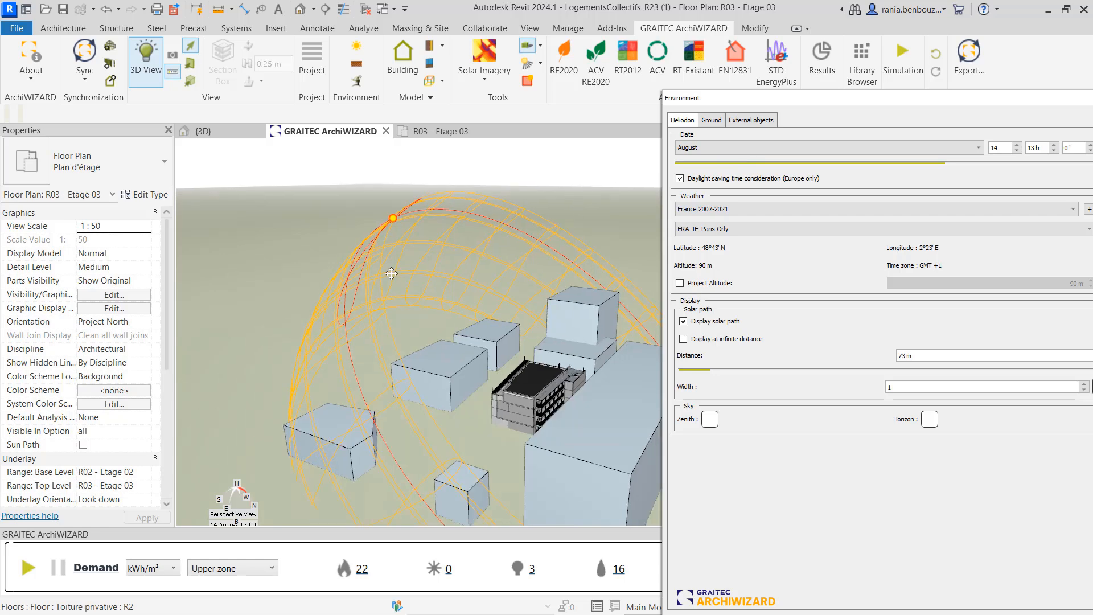
scroll(391, 273, "down", 2)
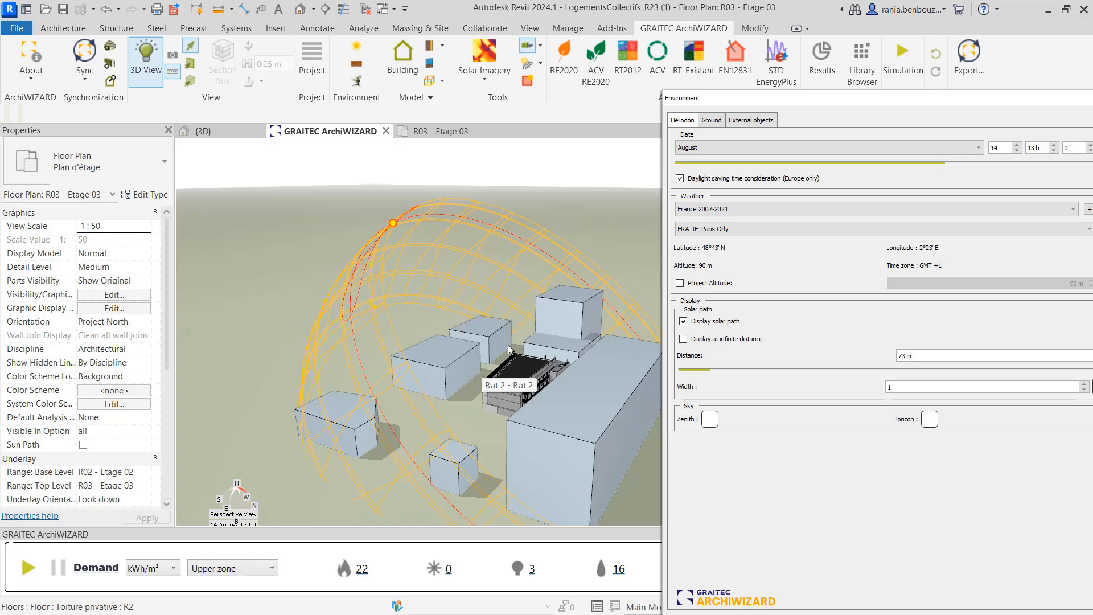
left_click(751, 149)
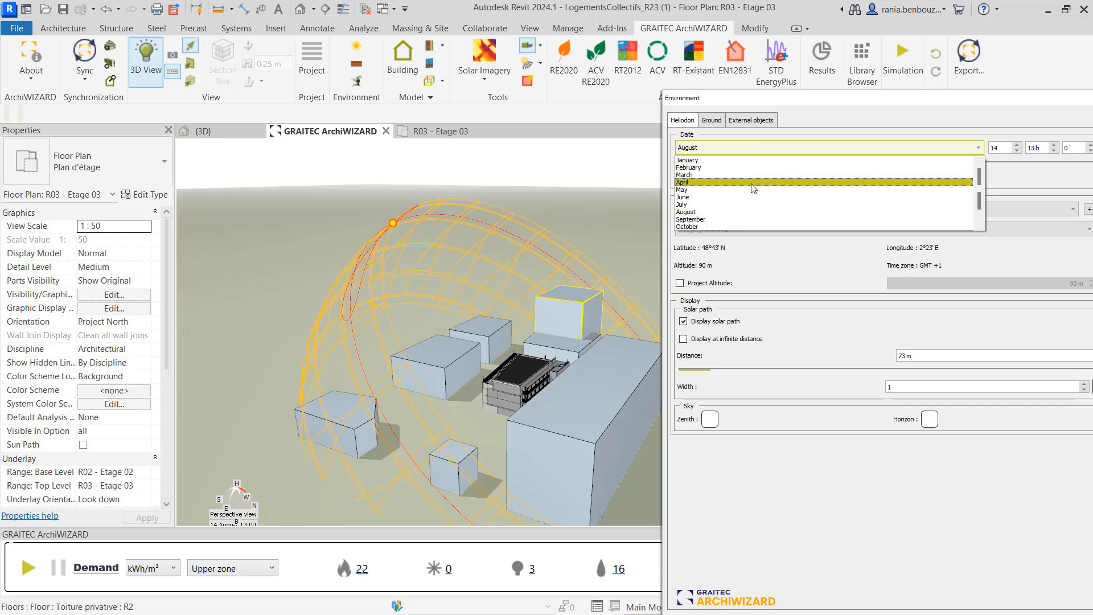
left_click(754, 167)
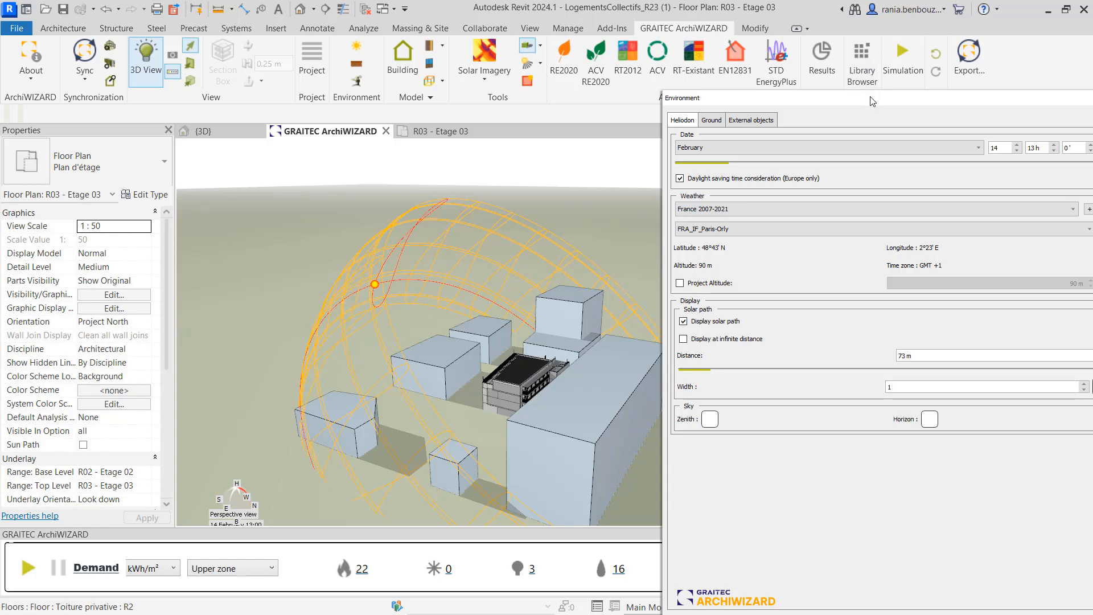
Turn off the solar path display and close the Environment settings
left_click_drag(864, 98, 825, 90)
left_click(700, 314)
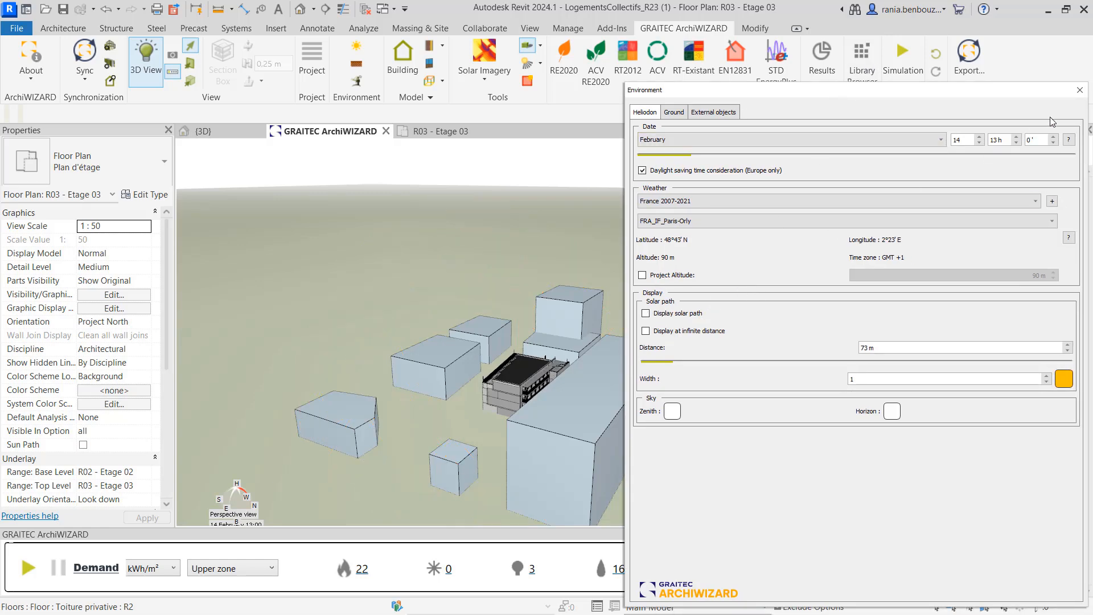
left_click(1079, 90)
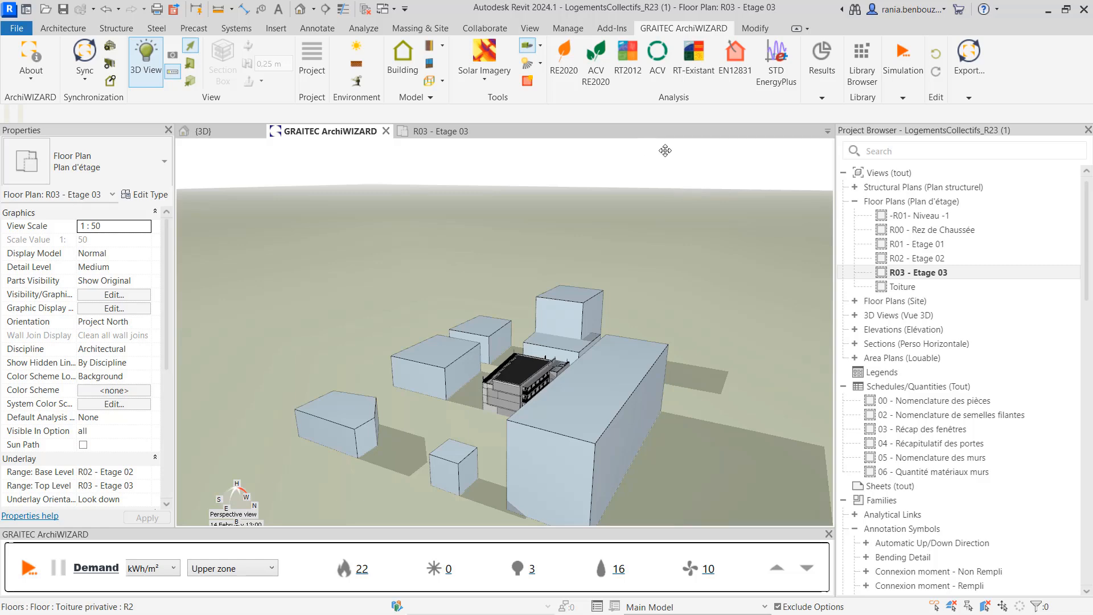
Run Solar Imagery on the model and inspect the irradiation map around the building
left_click(483, 55)
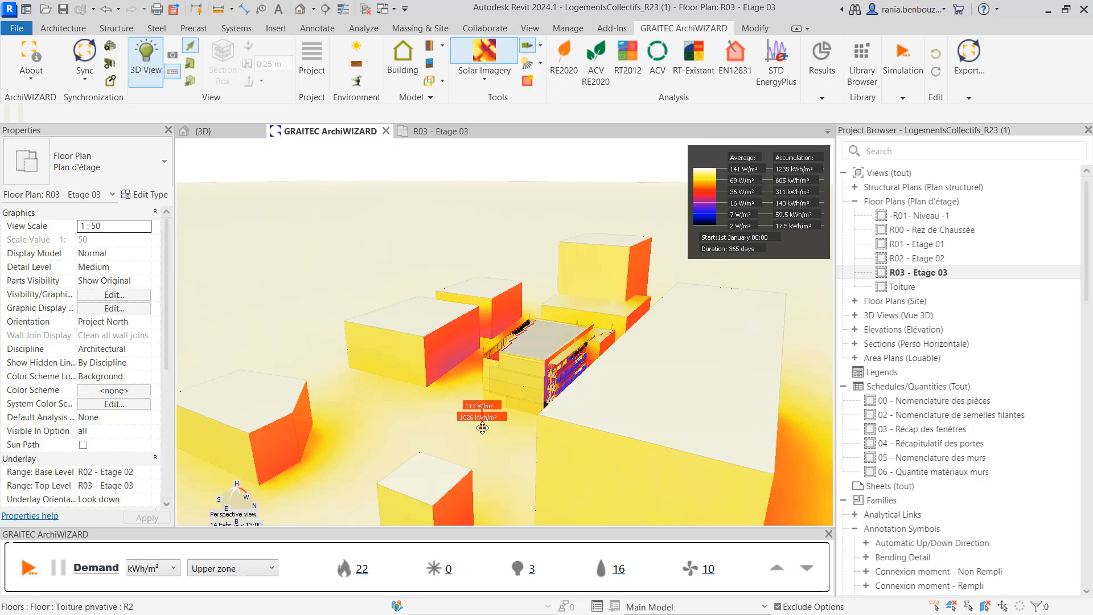
left_click_drag(483, 428, 694, 460)
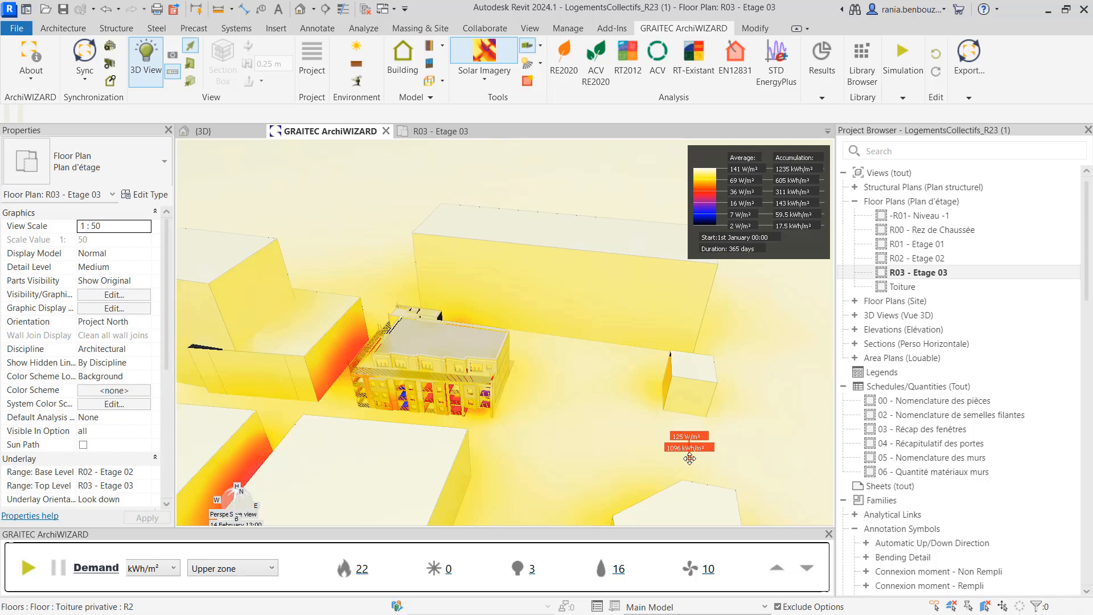
scroll(411, 378, "up", 3)
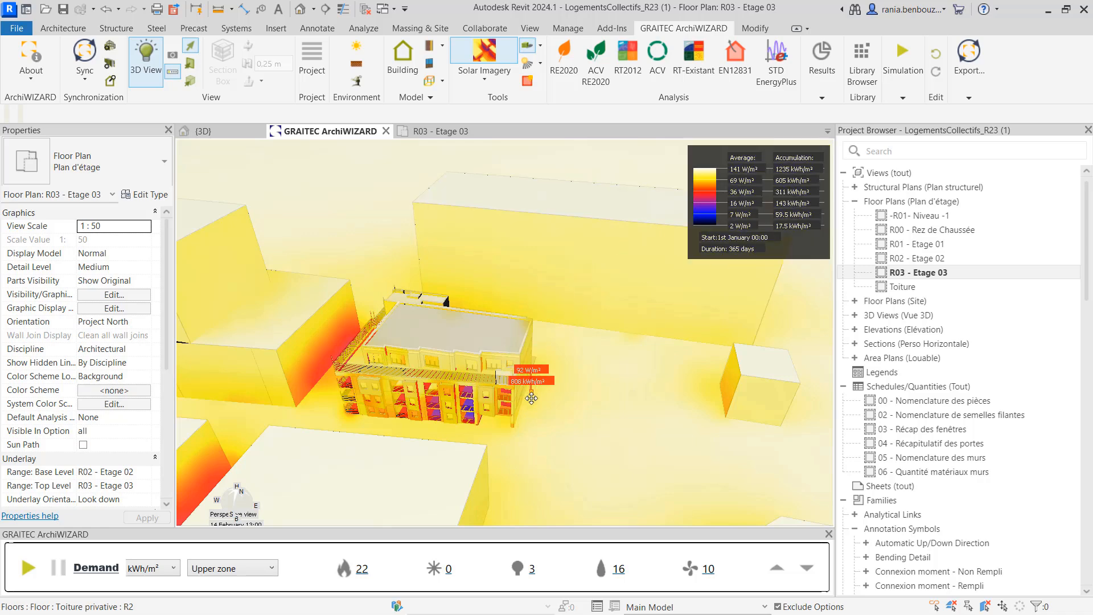
scroll(437, 409, "up", 1)
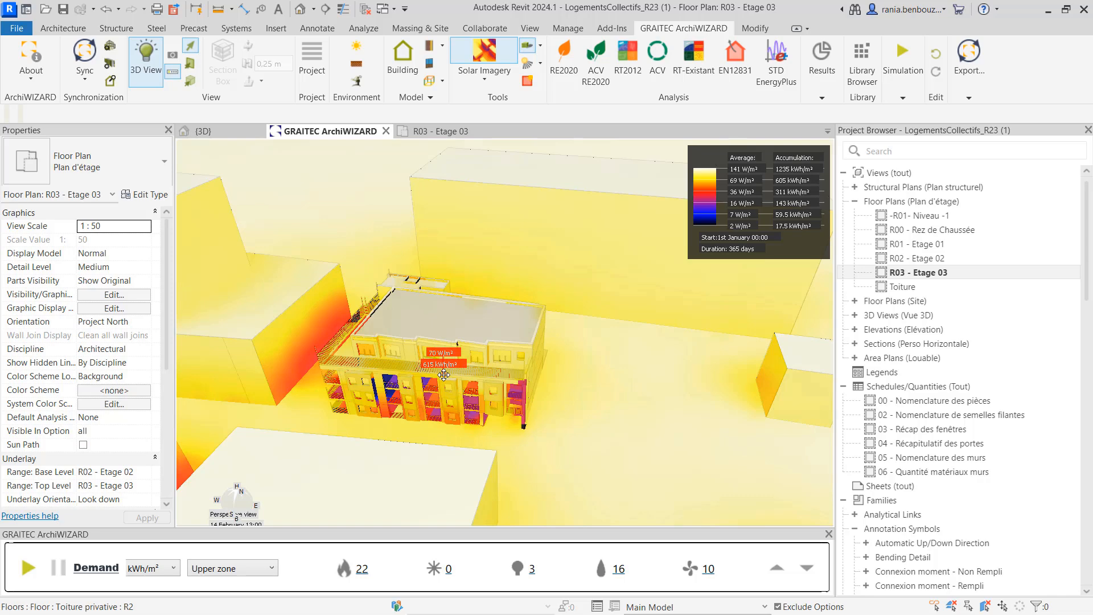
mouse_move(549, 378)
left_mouse_down()
mouse_move(514, 417)
mouse_move(517, 342)
left_mouse_up()
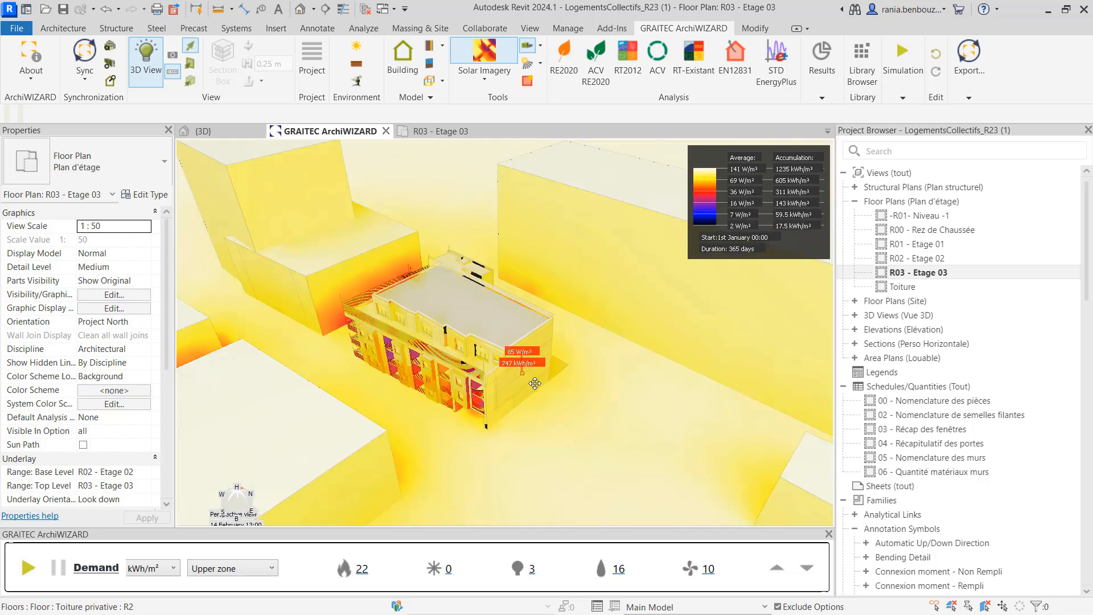
mouse_move(568, 433)
left_mouse_down()
mouse_move(616, 429)
mouse_move(630, 415)
mouse_move(624, 405)
left_mouse_up()
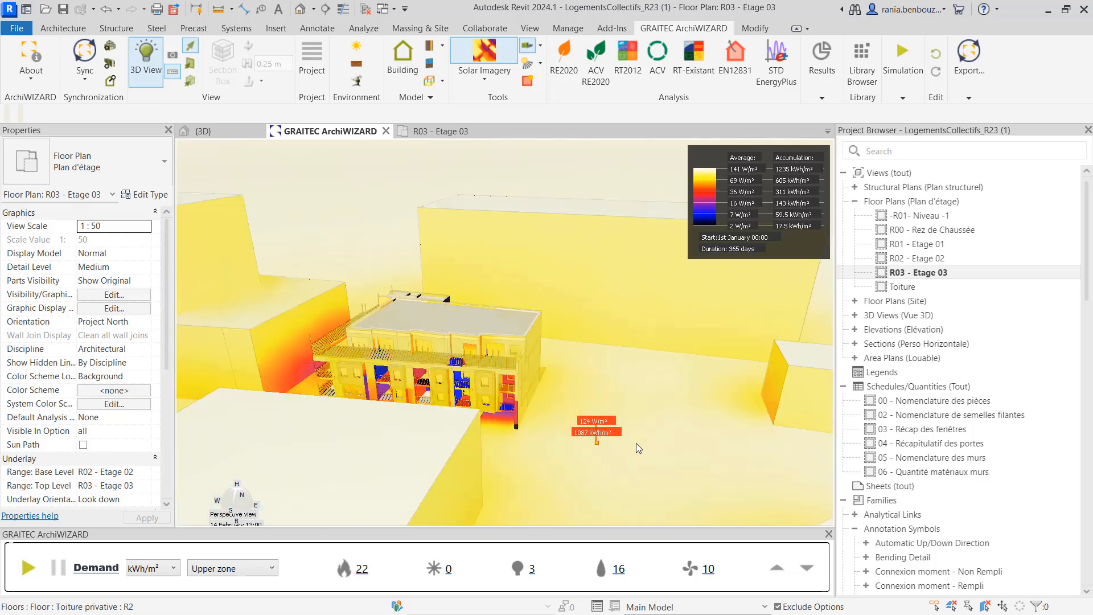
left_click_drag(636, 443, 699, 446)
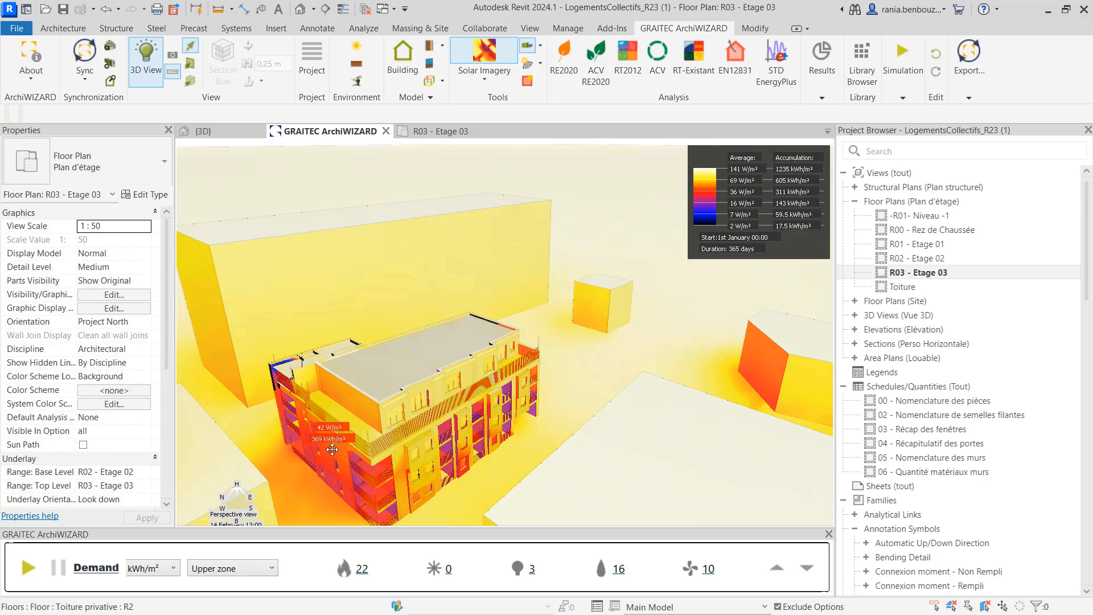
Orbit and zoom around the building to inspect the irradiation map on its facades
mouse_move(572, 423)
left_mouse_down()
mouse_move(478, 420)
mouse_move(385, 371)
left_mouse_up()
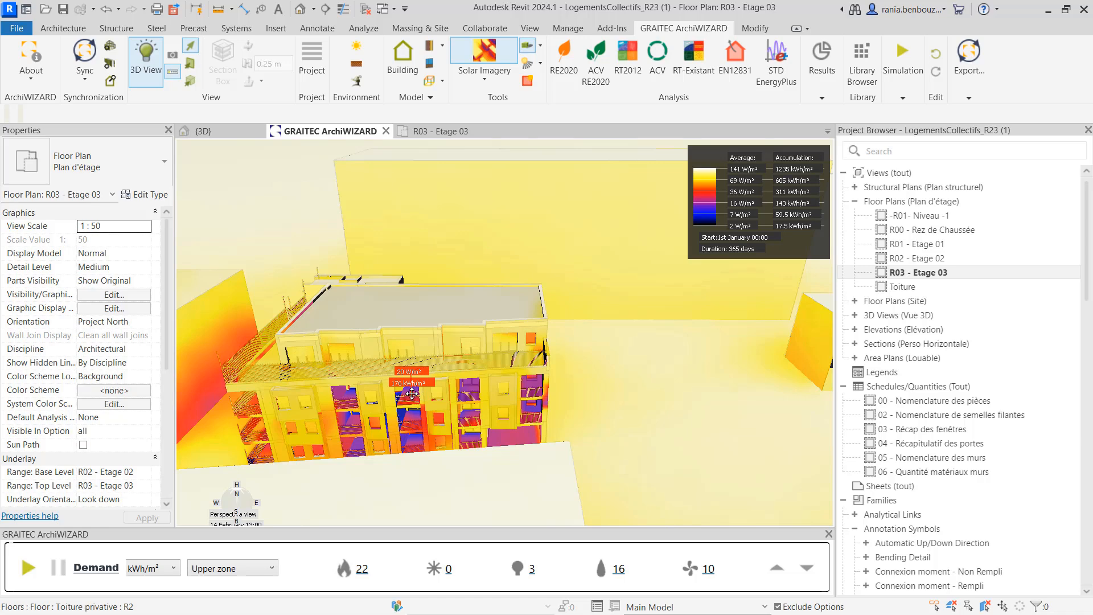
scroll(413, 393, "up", 3)
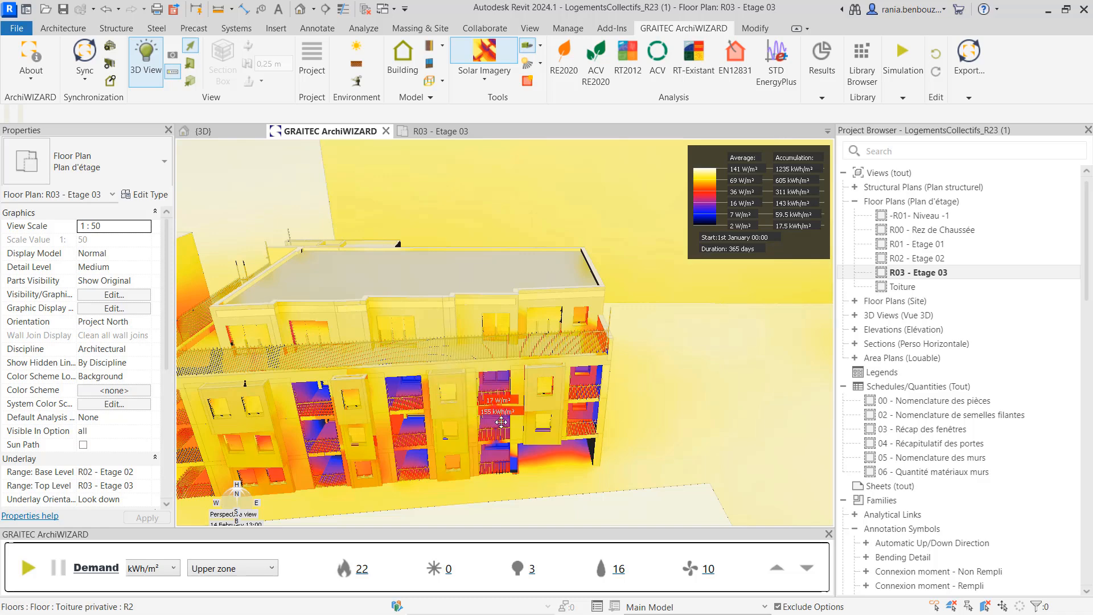
scroll(501, 422, "down", 1)
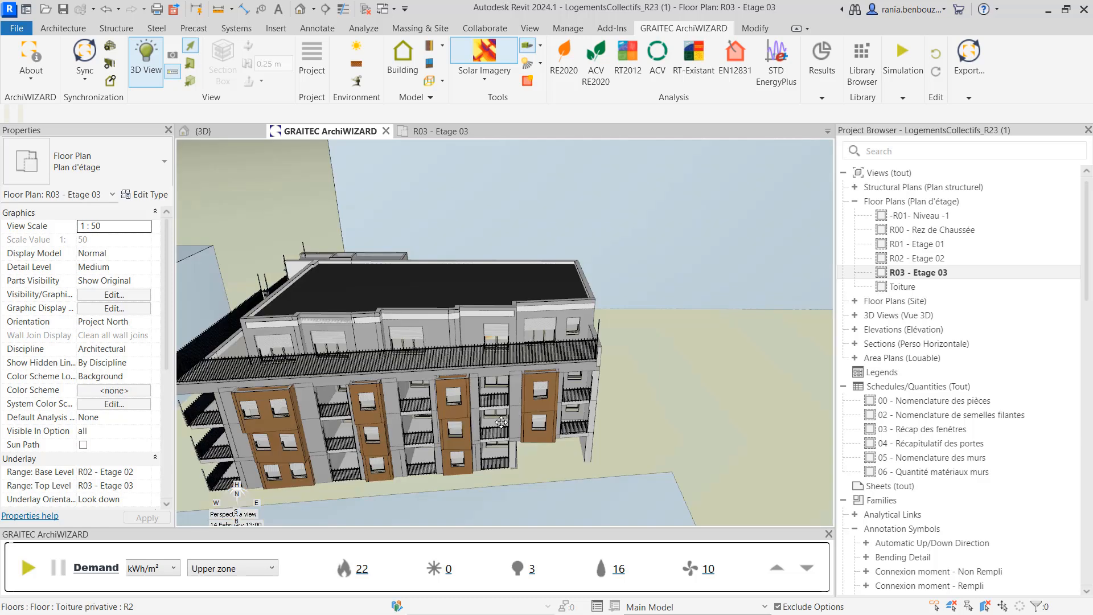
Switch the results zone to Building and orbit the irradiated model
left_click(235, 569)
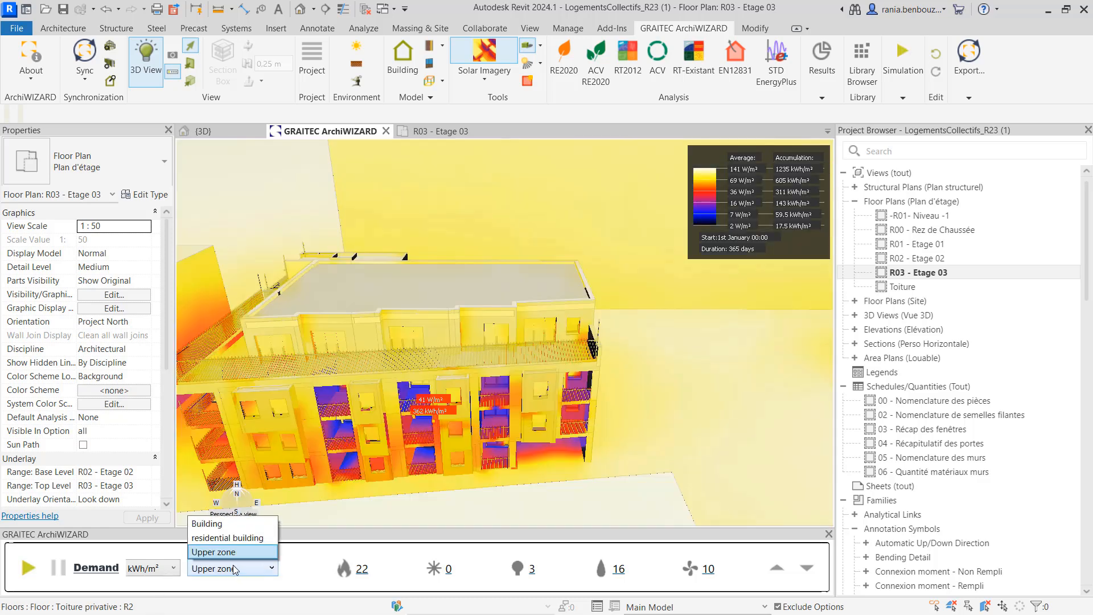
left_click(235, 525)
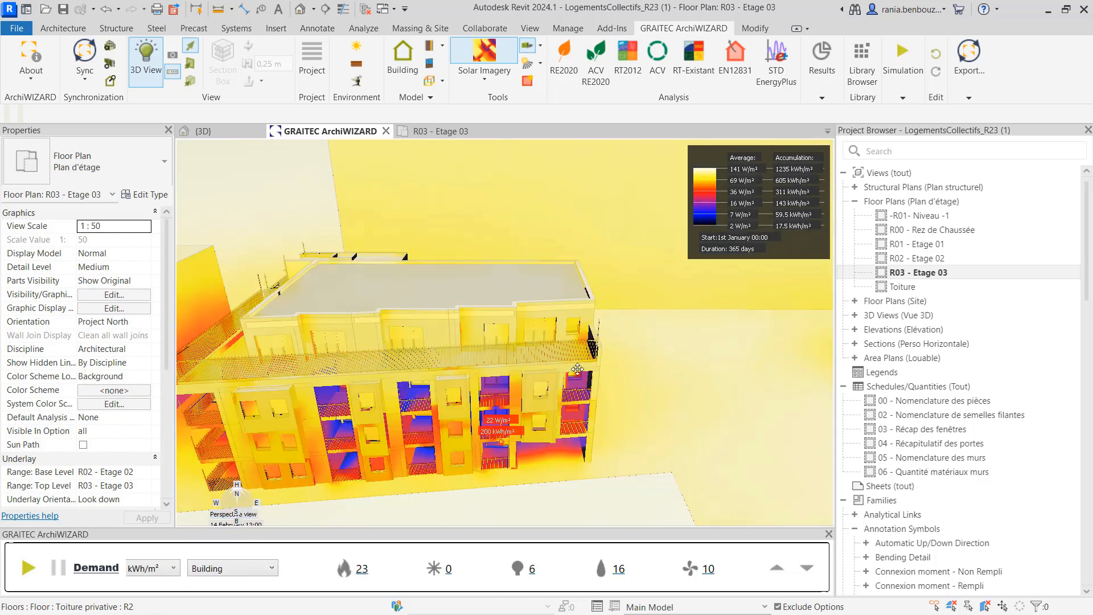
left_click_drag(472, 377, 573, 384)
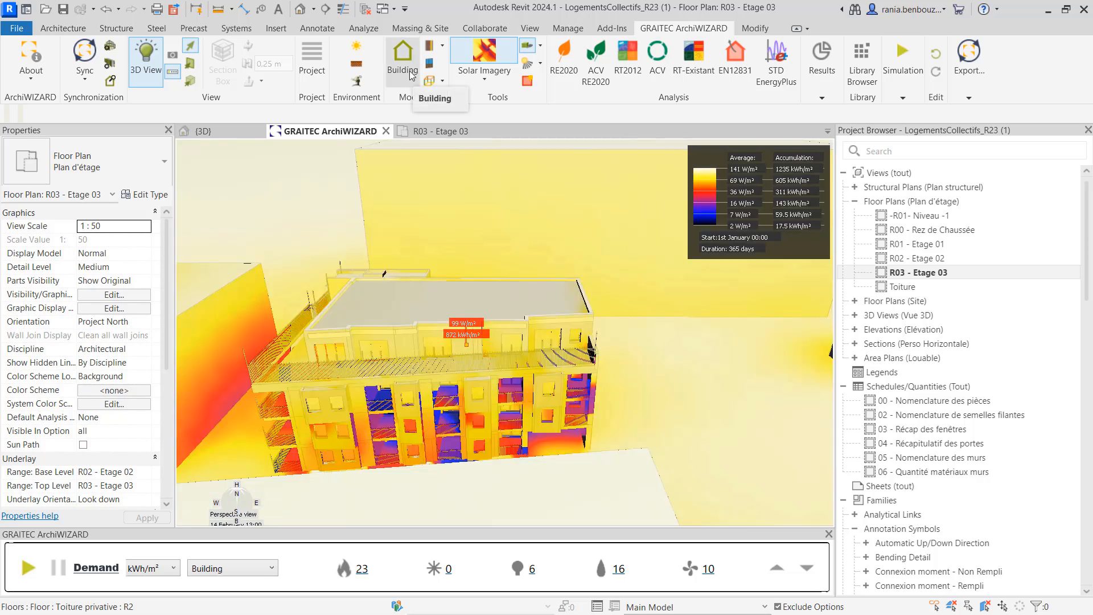
Open the Building model tree, select the Upper zone, and close the dialog
left_click(403, 63)
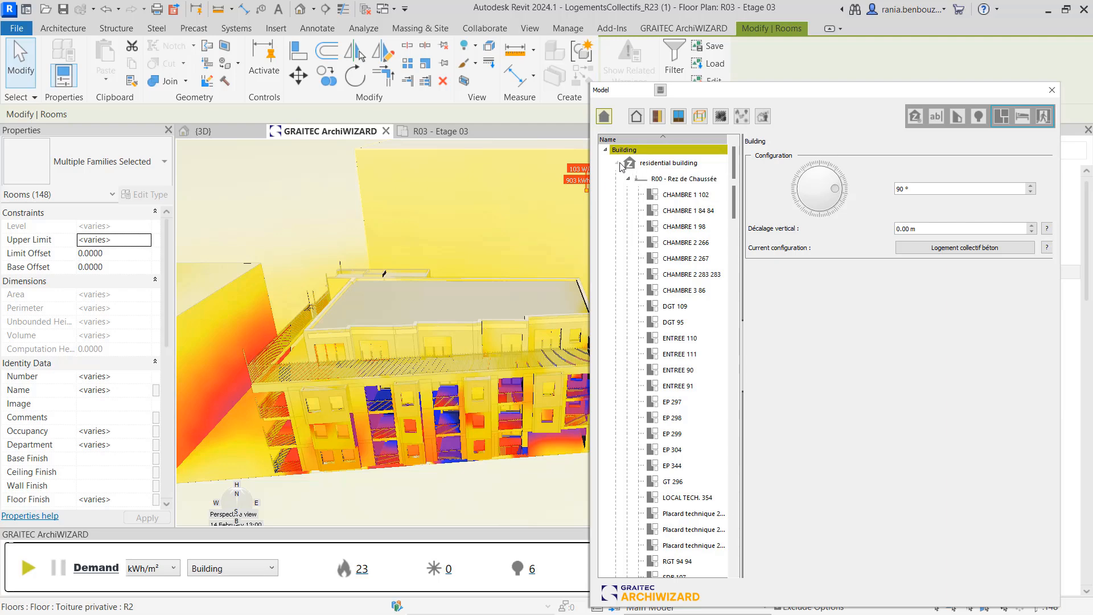
left_click(650, 180)
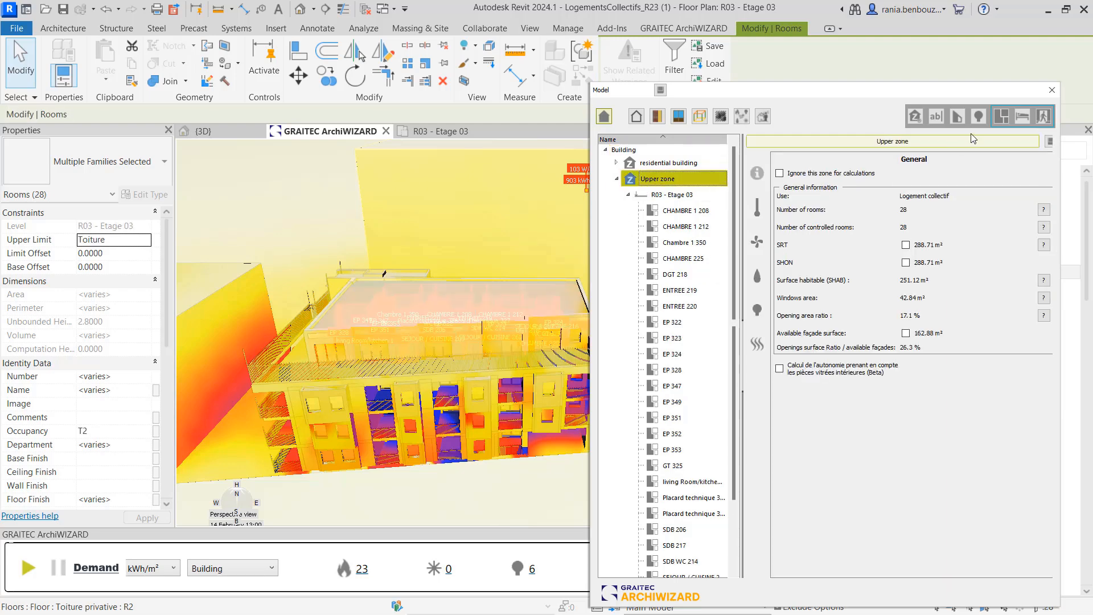
left_click(1052, 90)
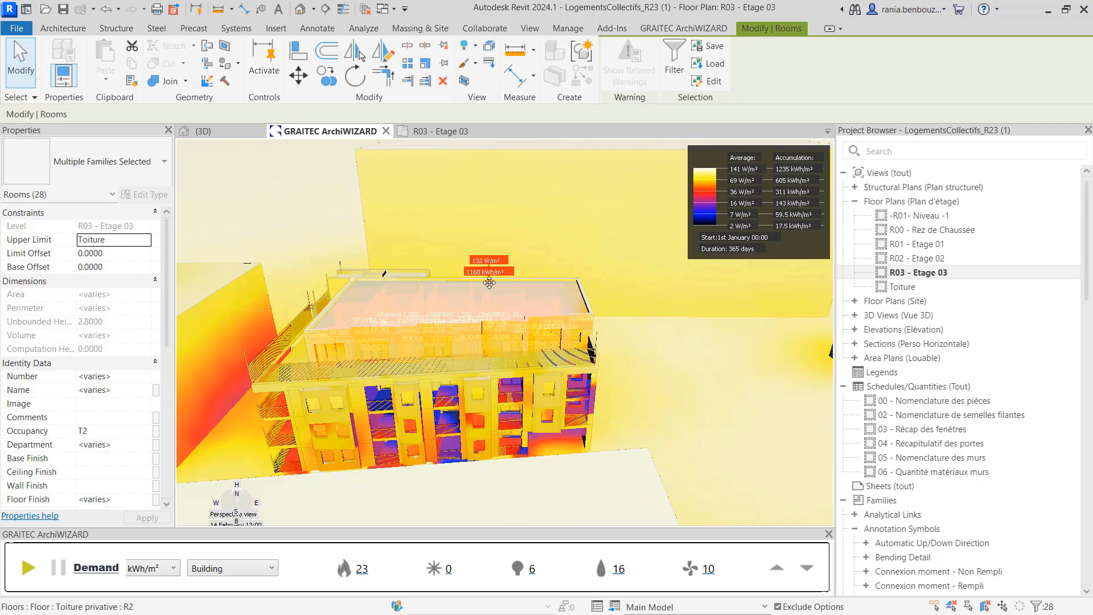
Set the results zone to Upper zone and view its comfort results before returning to demand
left_click(238, 571)
left_click(239, 551)
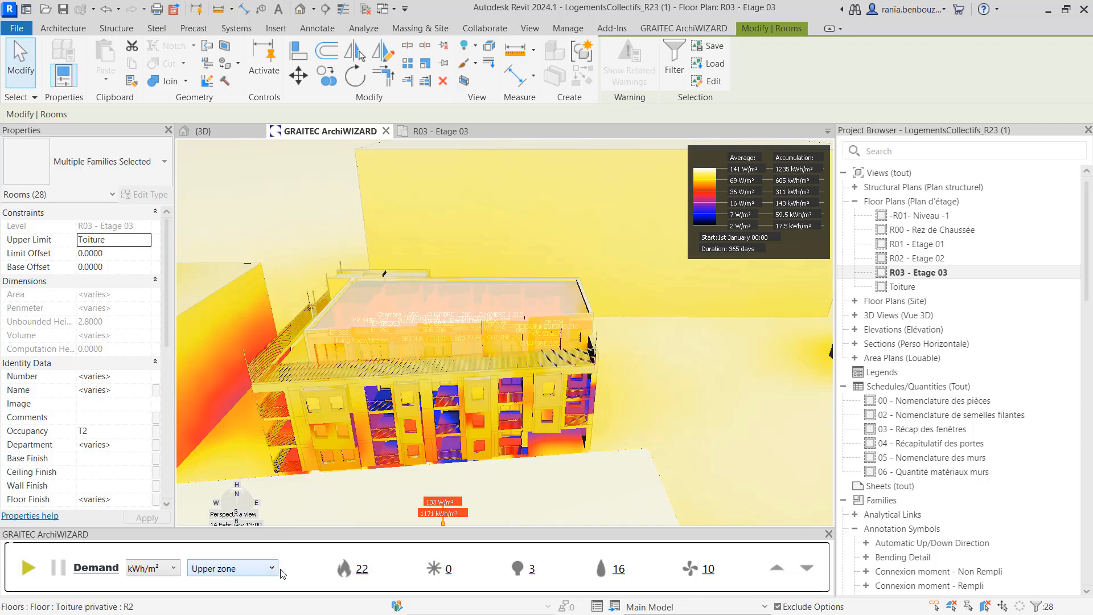
left_click(806, 568)
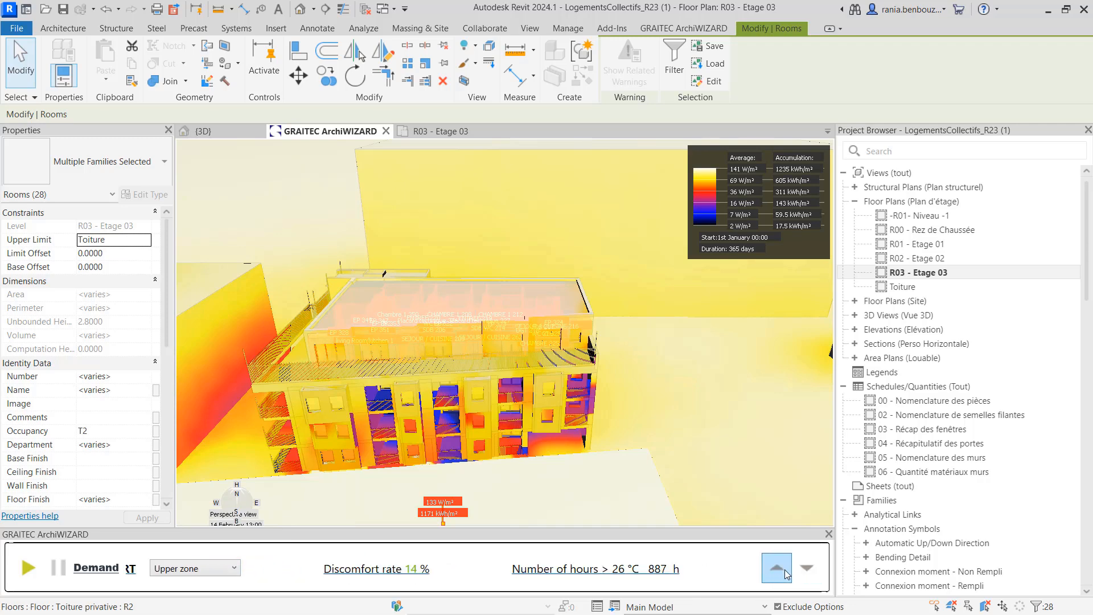
left_click(778, 568)
Turn off the Solar Imagery display and close the Environment settings that open
left_click(688, 30)
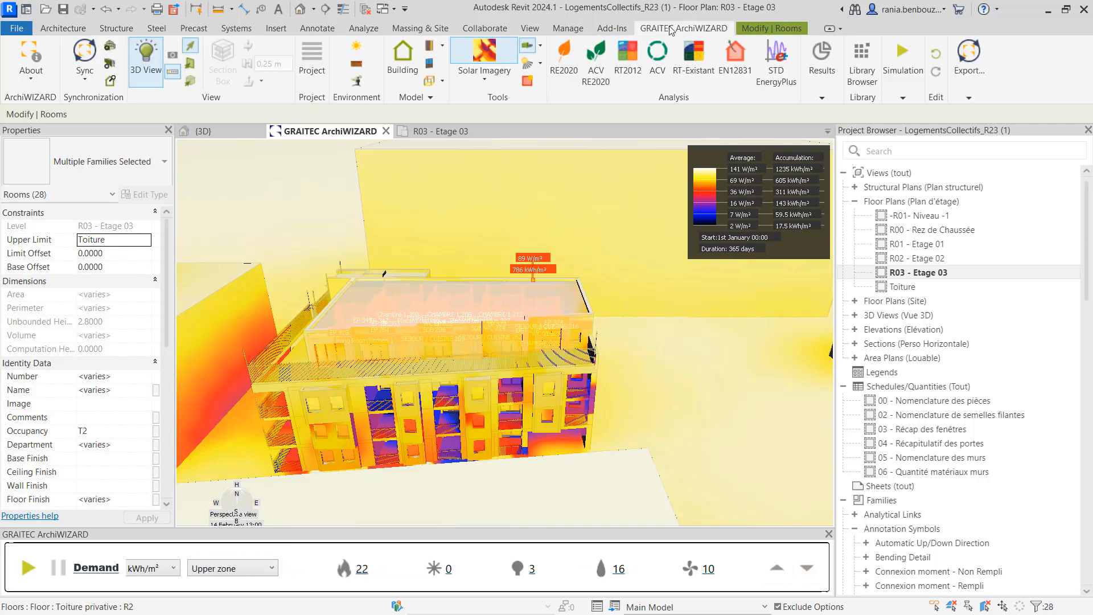
left_click(484, 54)
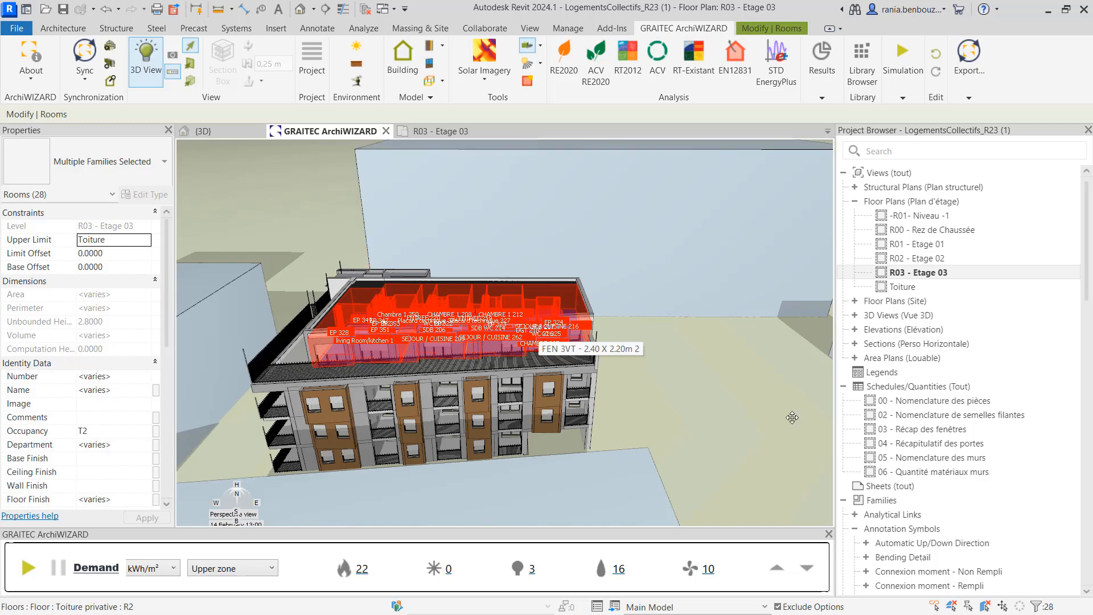
double_click(704, 400)
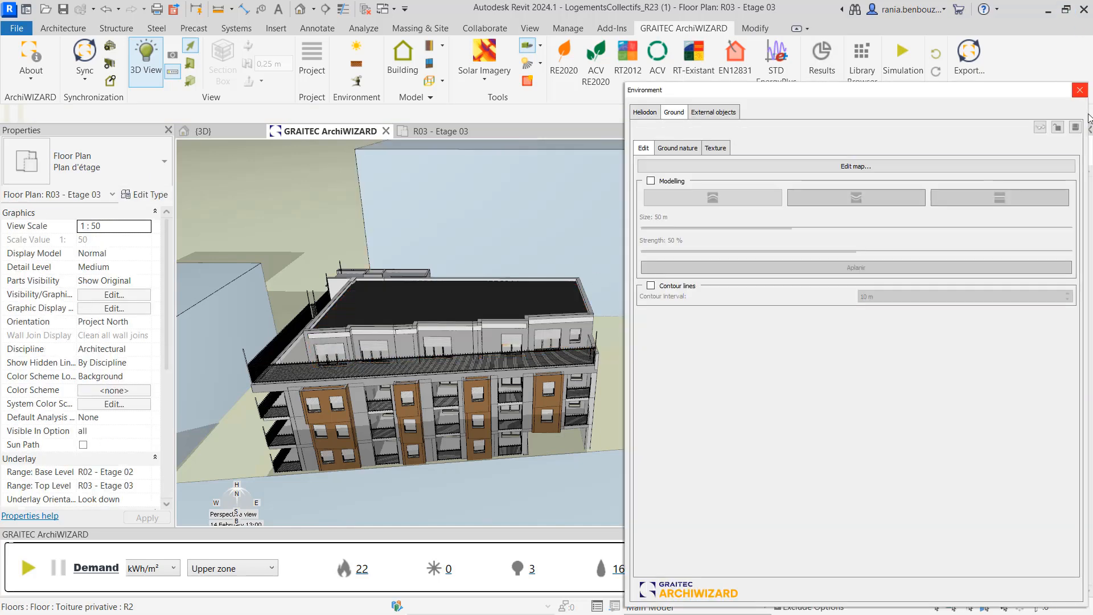
left_click(1080, 90)
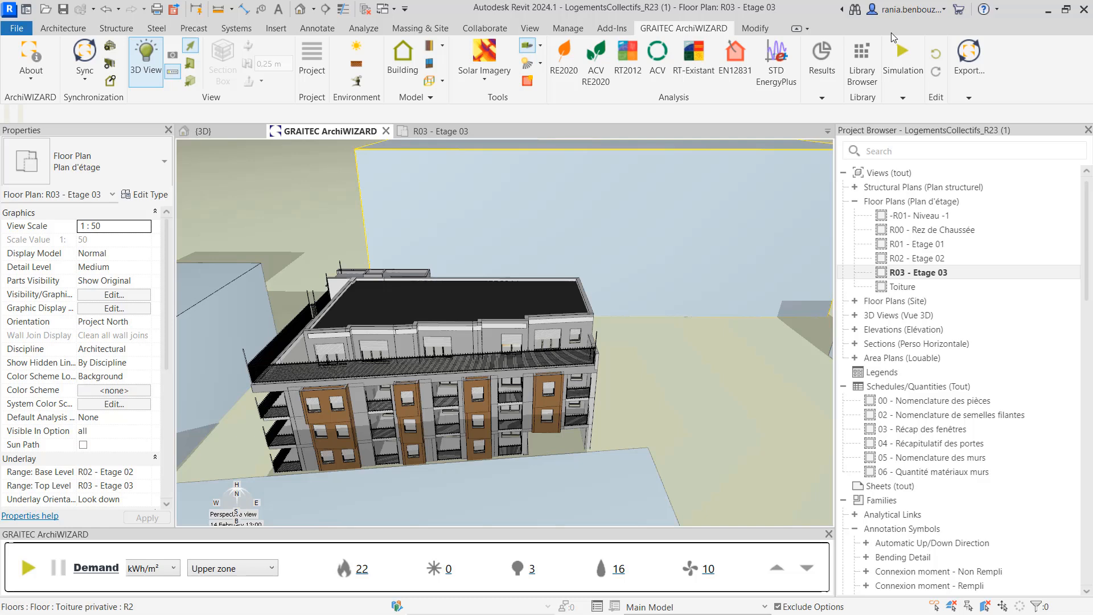
Place a Store banne solar protection from the Library Browser onto the top-floor terrace
left_click(862, 74)
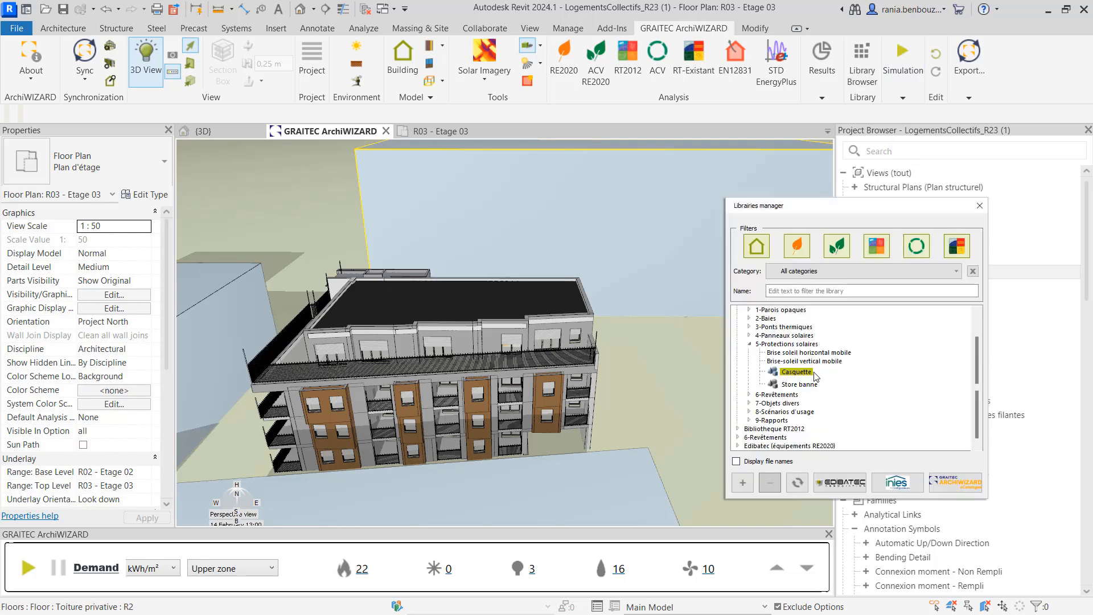
left_click_drag(799, 385, 545, 328)
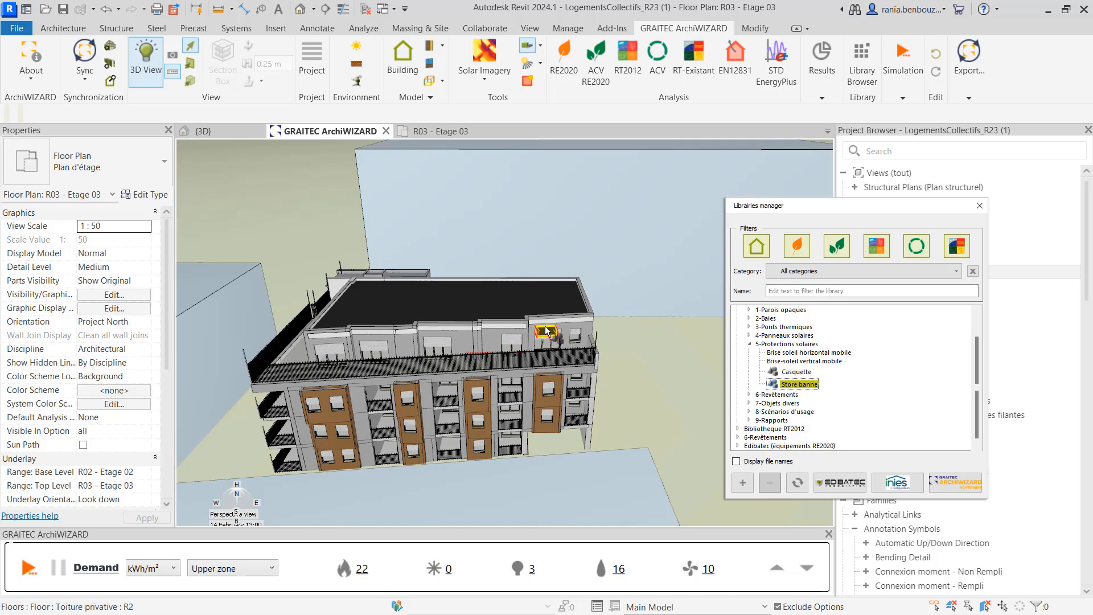
left_click(980, 205)
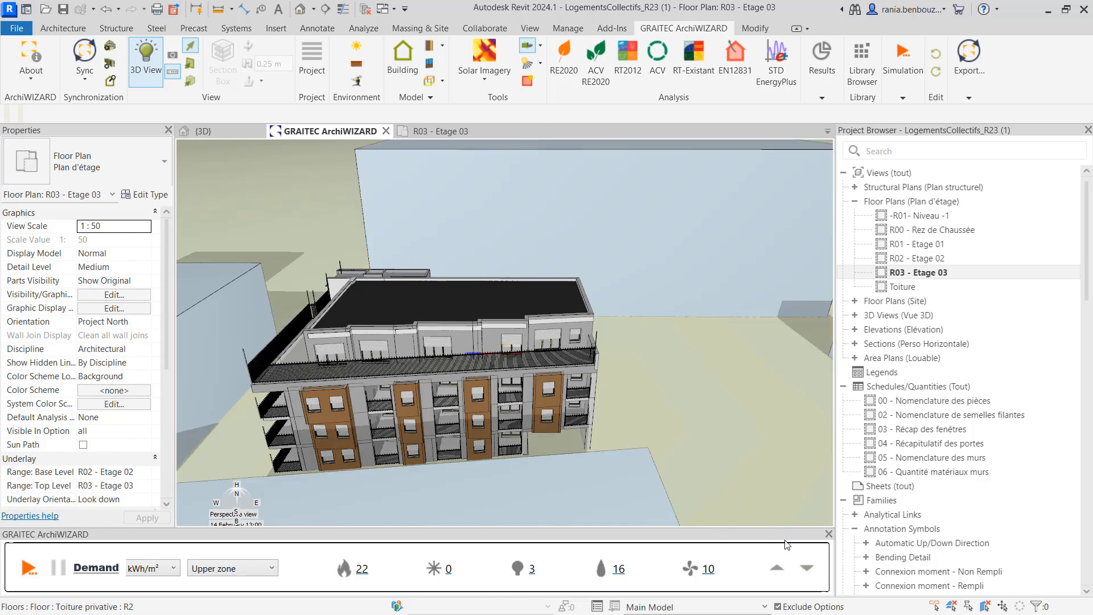
View the comfort results for the upper zone and return to the demand results
left_click(807, 572)
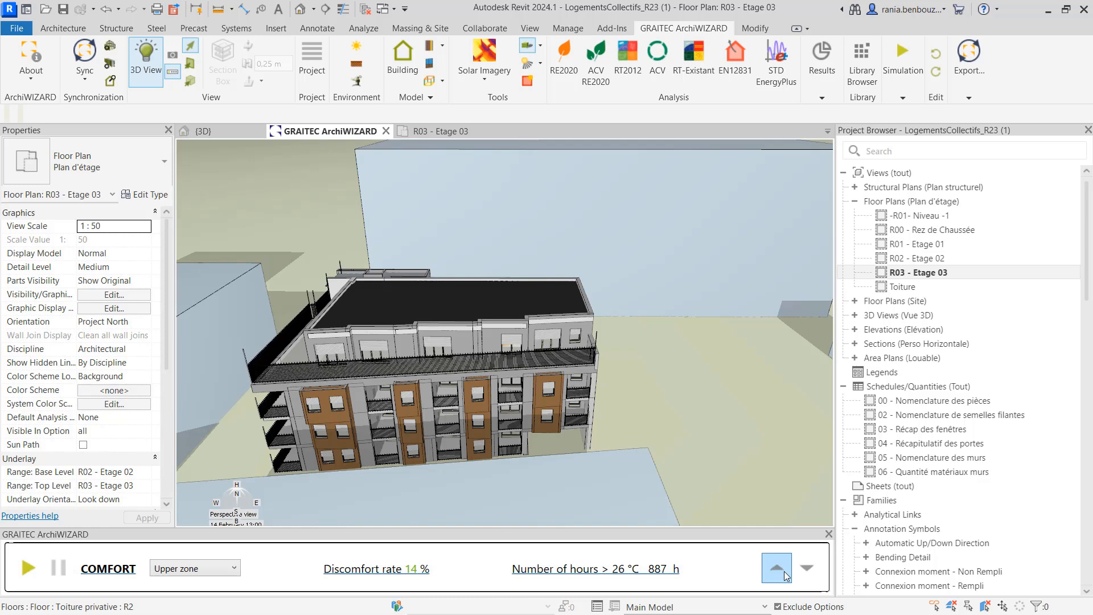
left_click(784, 572)
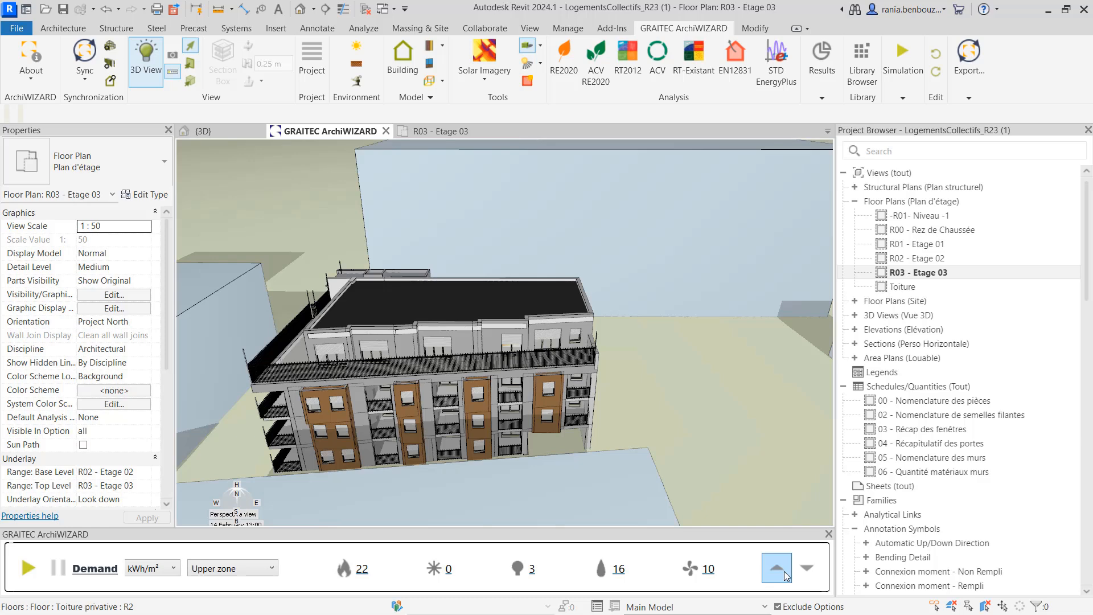
Open the model's related objects, select the second Duplicateur of horizontal mobile sunshades and activate it
left_click(398, 54)
left_click(763, 117)
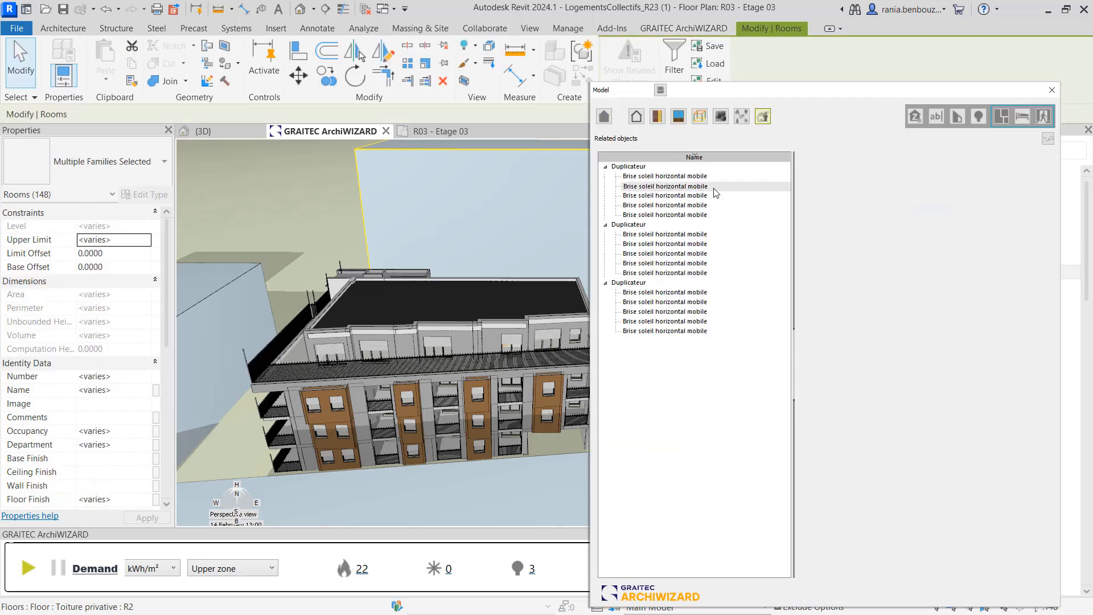
left_click(689, 225)
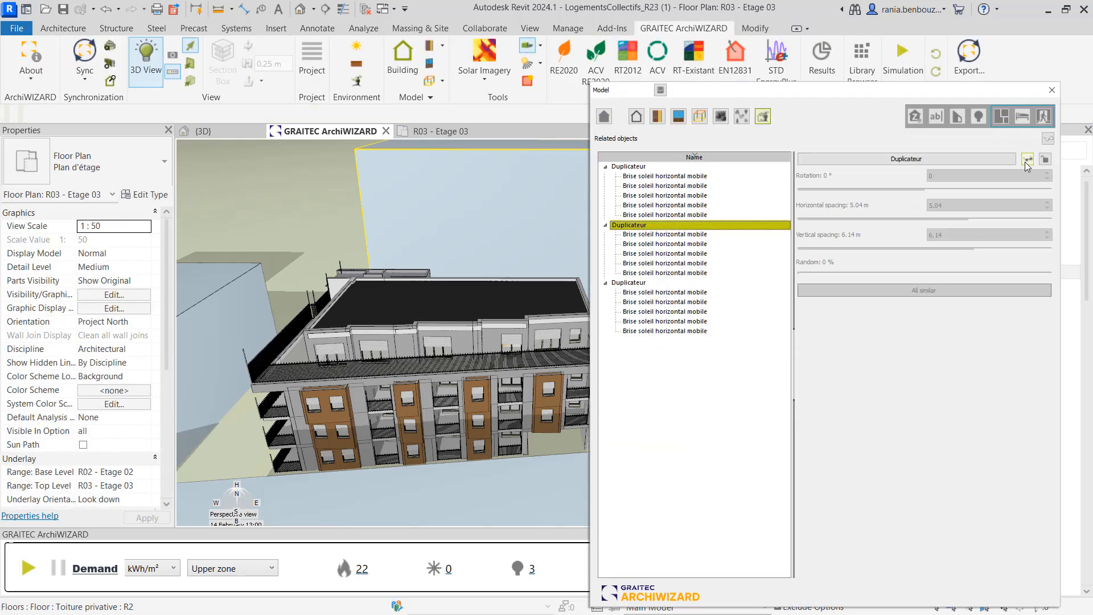
left_click(1026, 160)
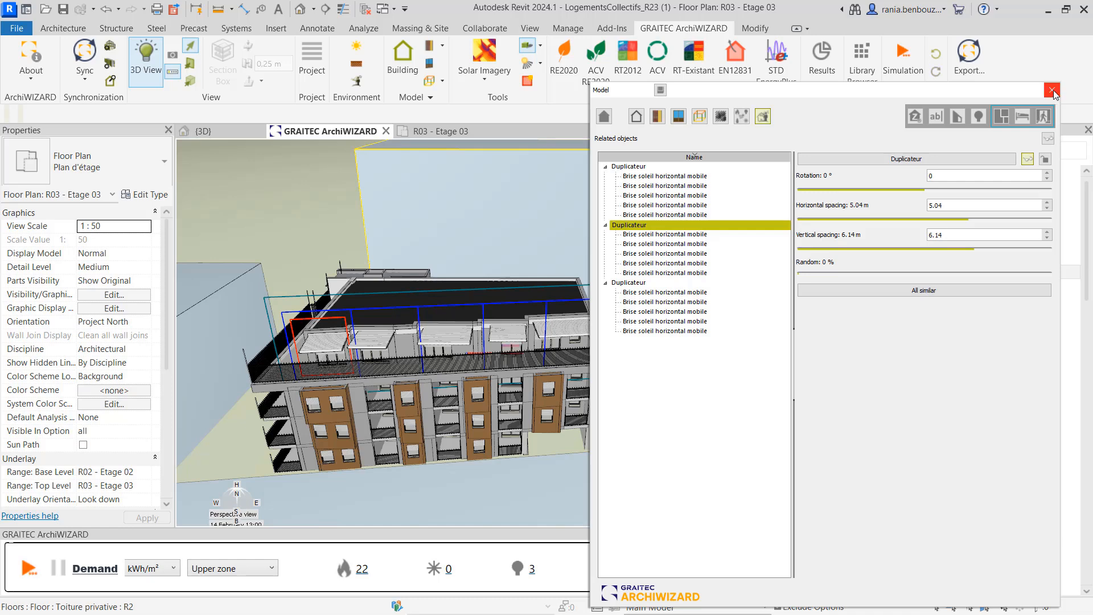
left_click(1052, 91)
Check the updated comfort results and switch back to the demand results
left_click(811, 562)
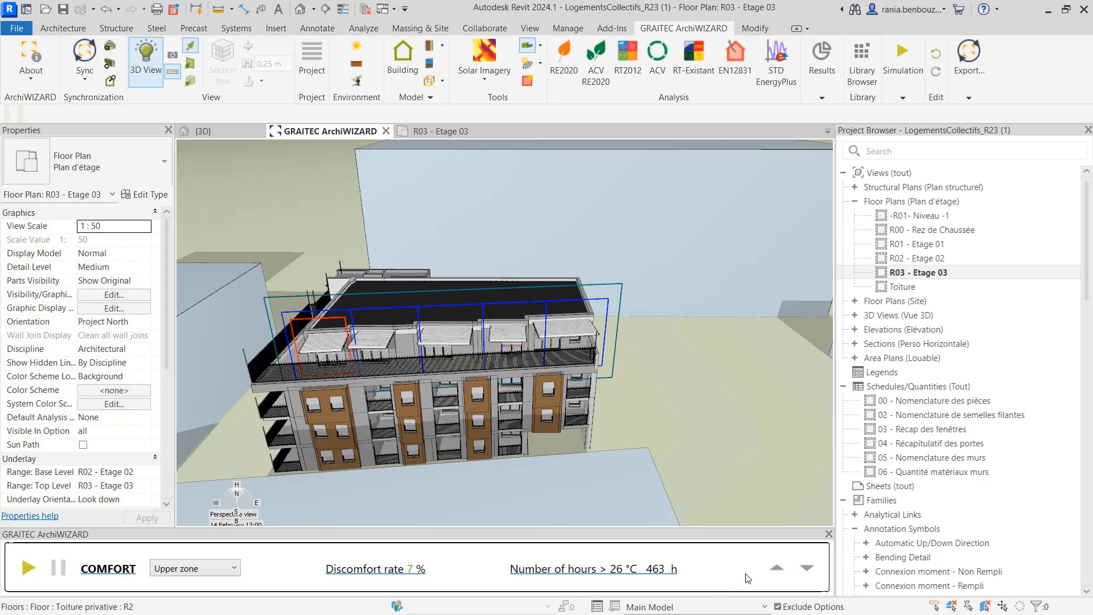
left_click(778, 569)
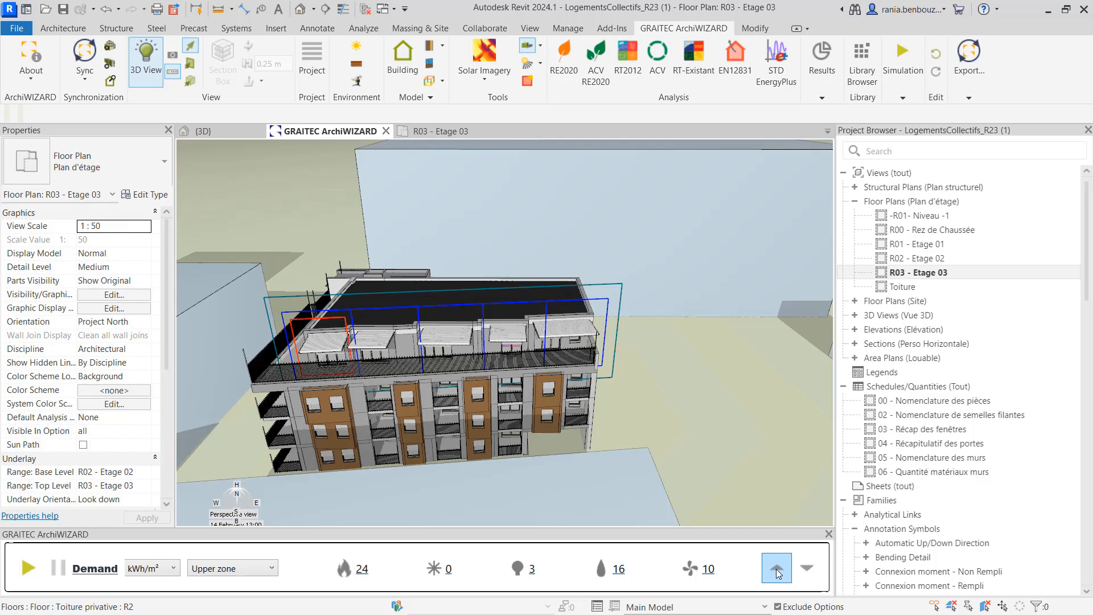
Open the Projected shadows tool and orbit around the terrace sunshades to examine their shadows
middle_click_drag(677, 413, 408, 517)
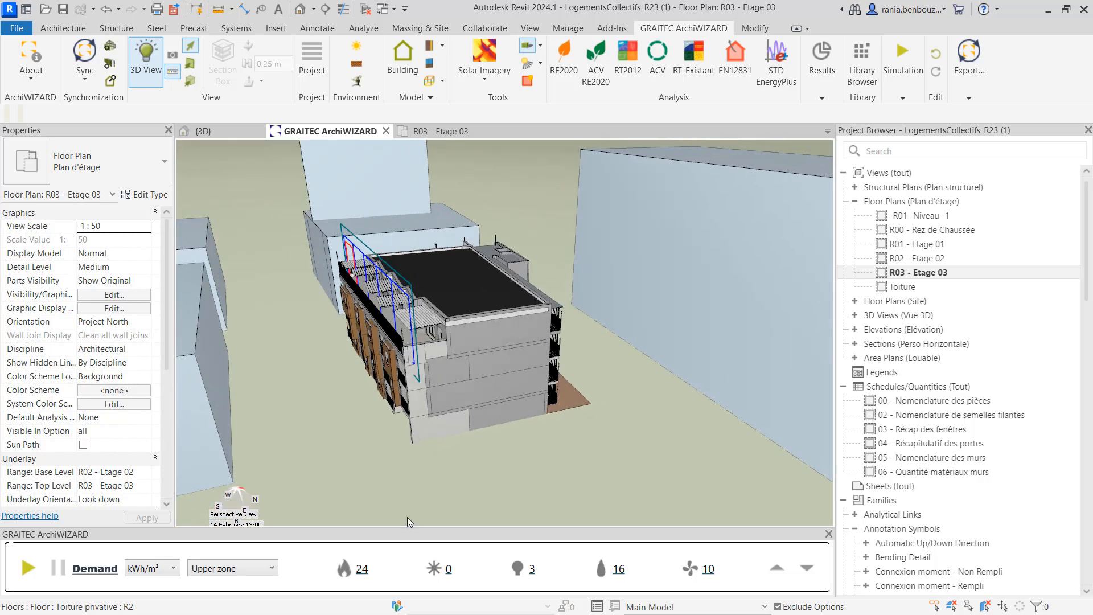
scroll(439, 348, "up", 4)
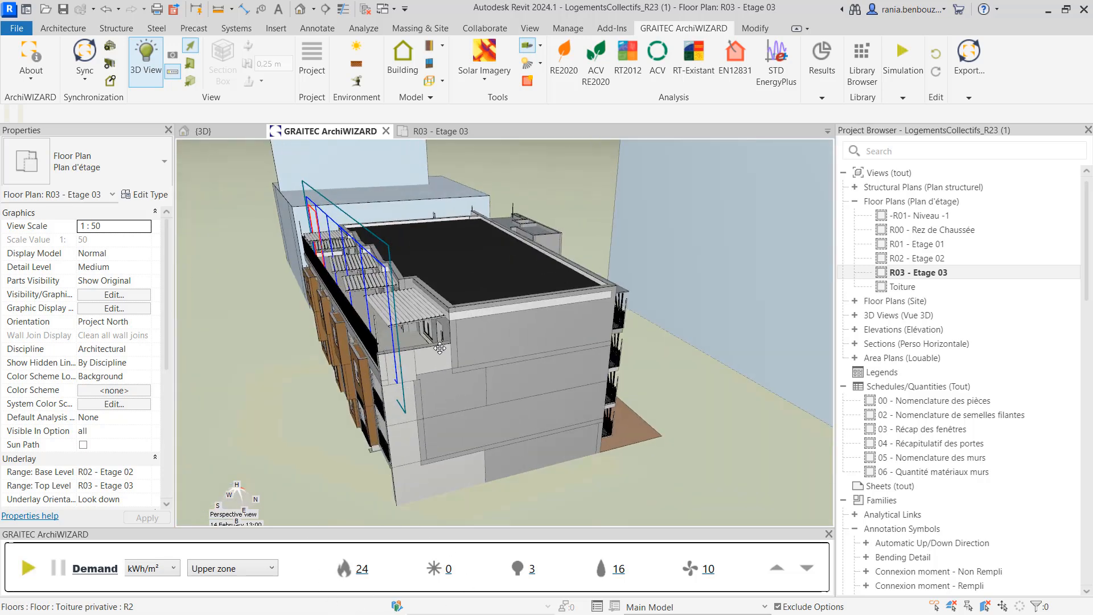
scroll(439, 348, "down", 2)
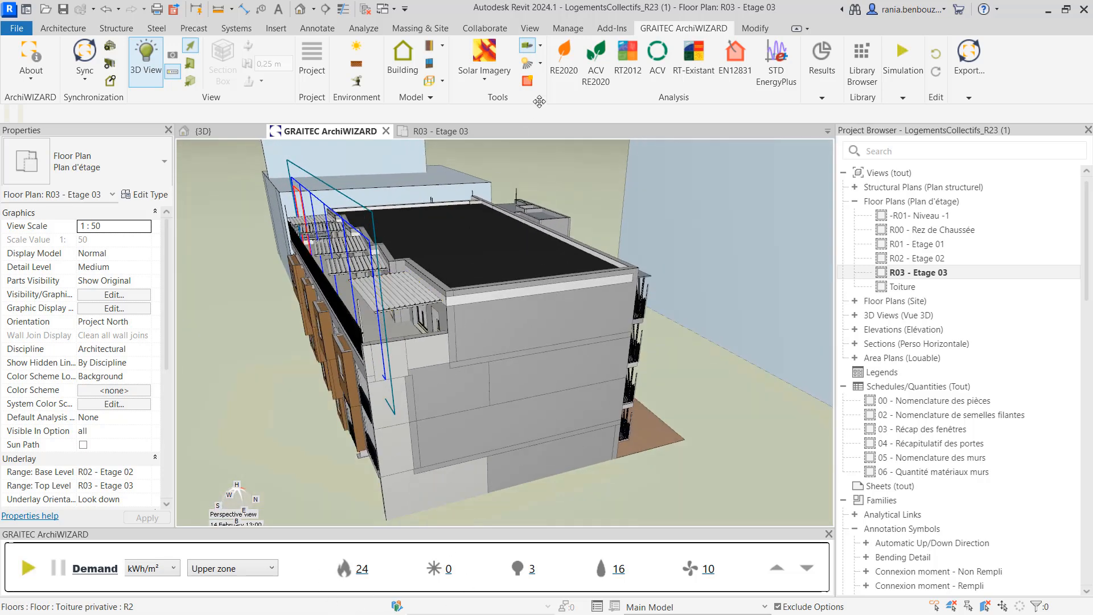
left_click(541, 63)
left_click(548, 81)
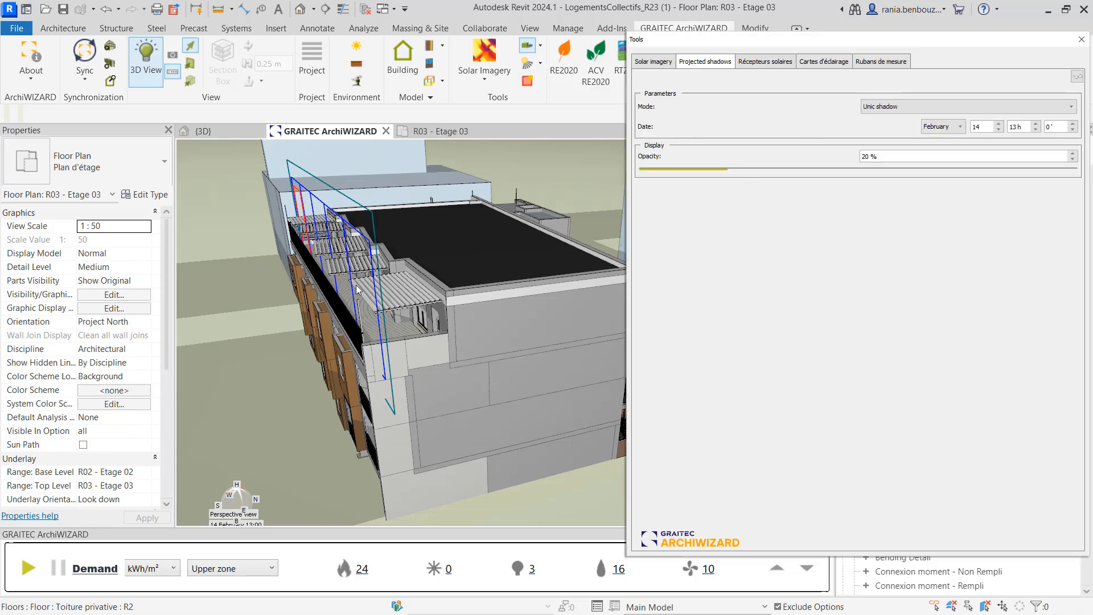
scroll(358, 289, "down", 2)
scroll(358, 289, "up", 5)
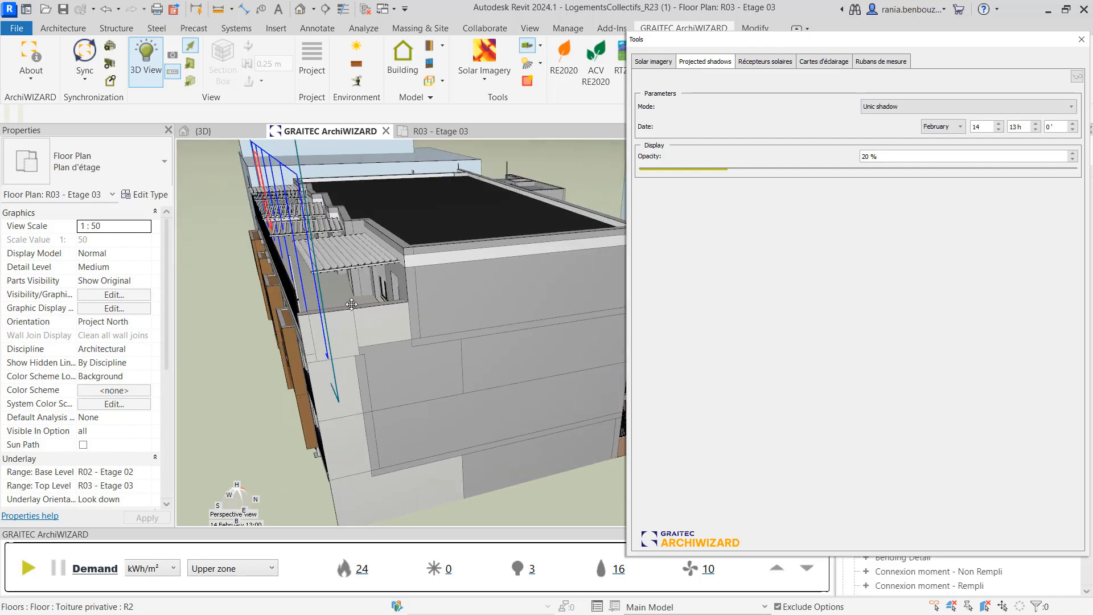
middle_click_drag(341, 283, 382, 371)
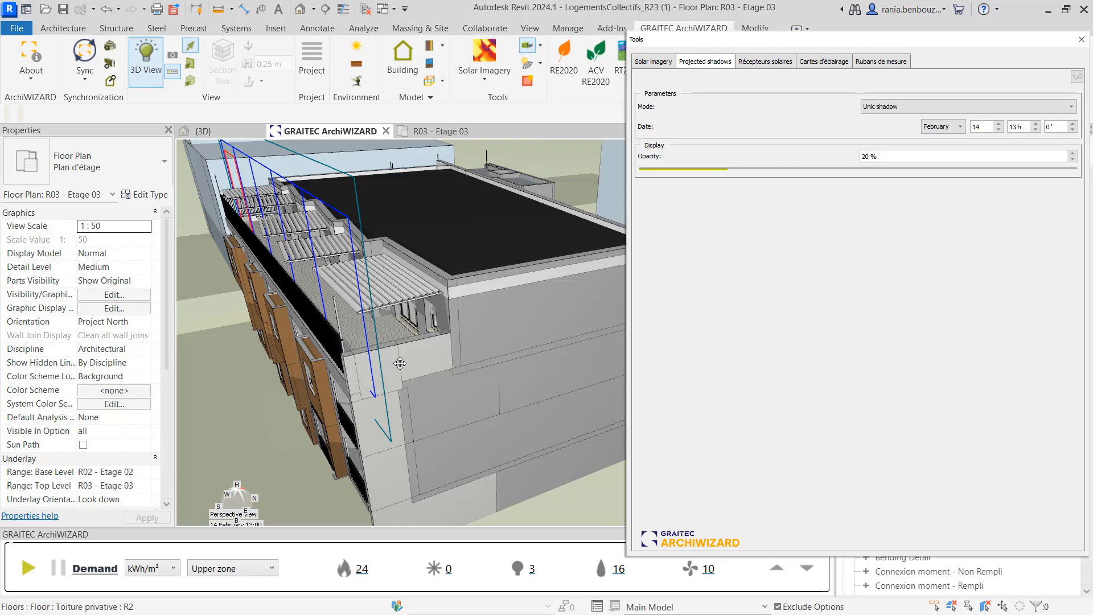
scroll(400, 364, "up", 3)
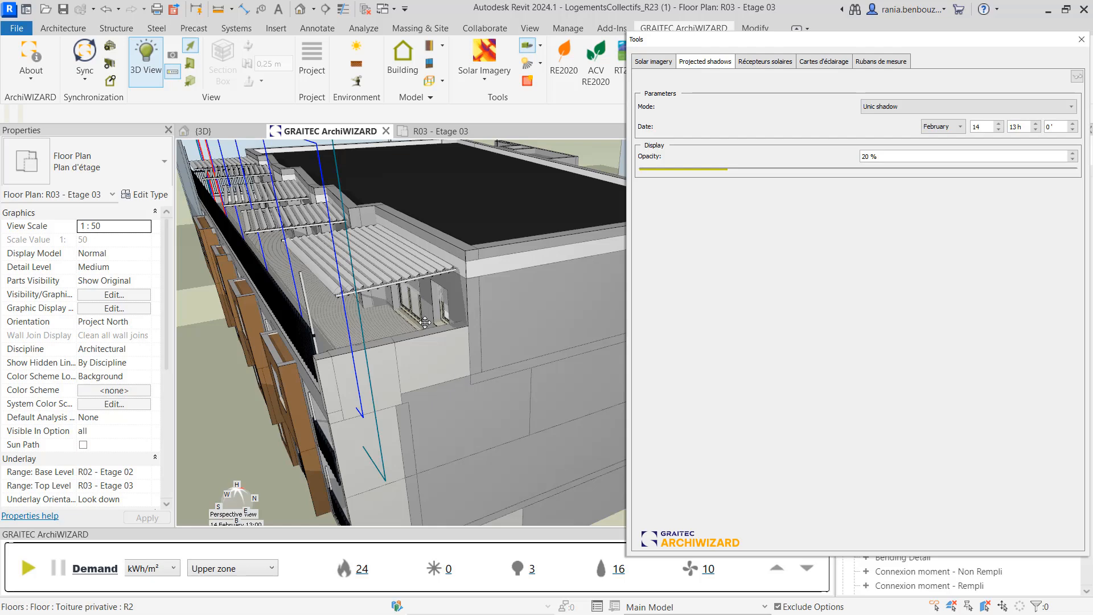
scroll(425, 322, "down", 2)
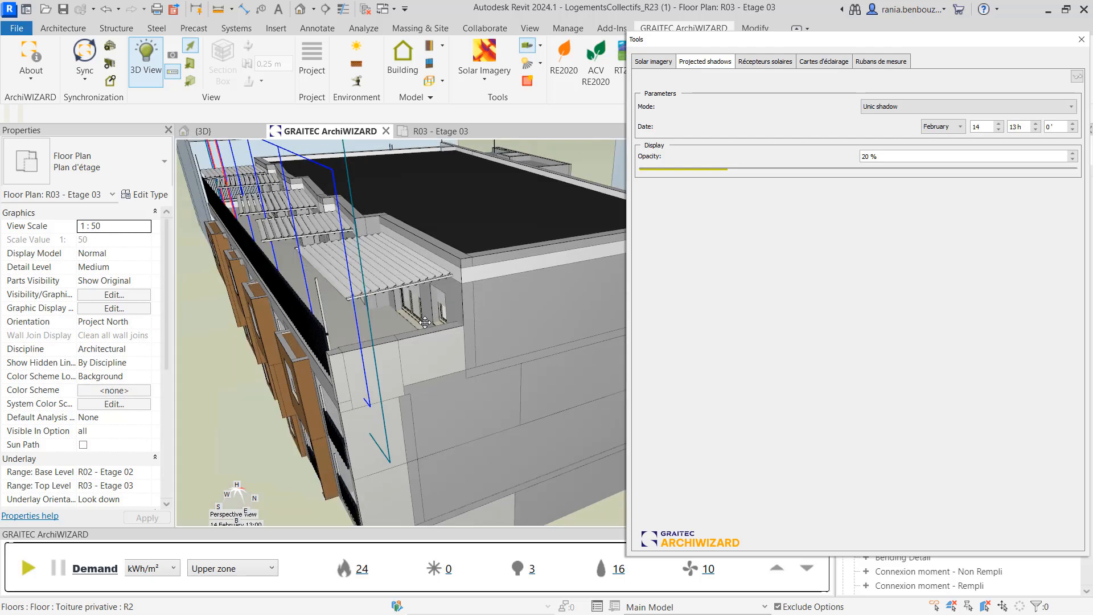
left_click(1083, 40)
Open the model's related objects and toggle the second Duplicateur of horizontal mobile sunshades off and back on
left_click(405, 57)
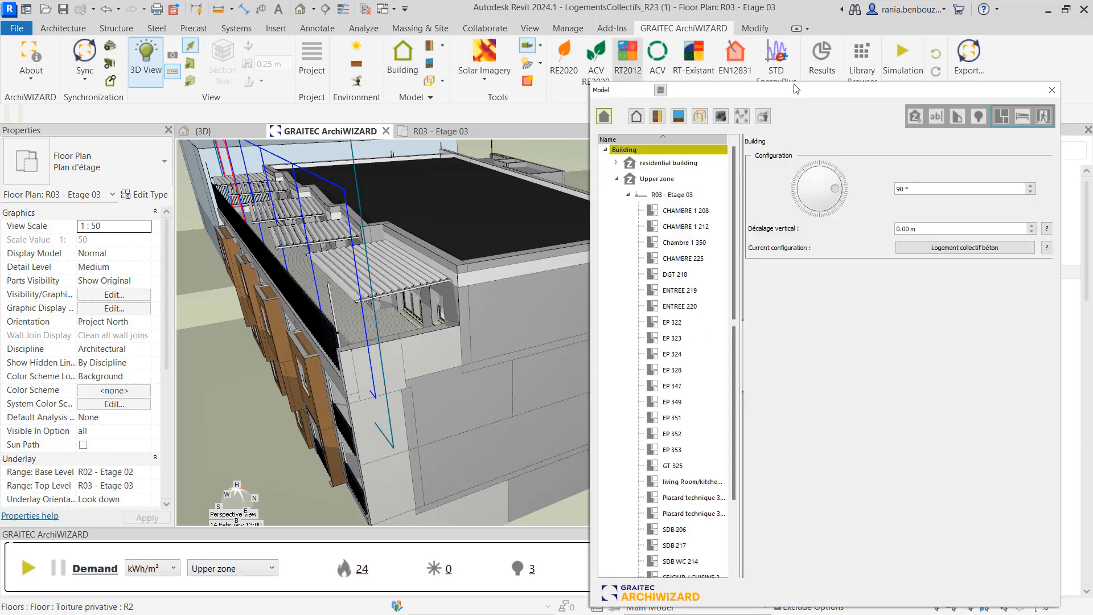
left_click(763, 116)
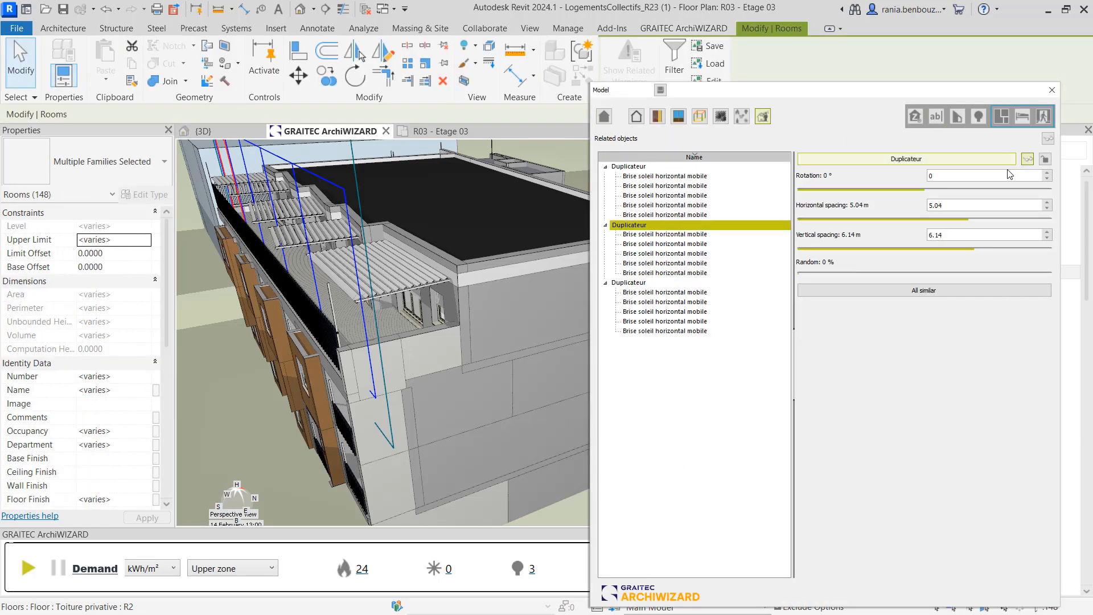
left_click(1027, 160)
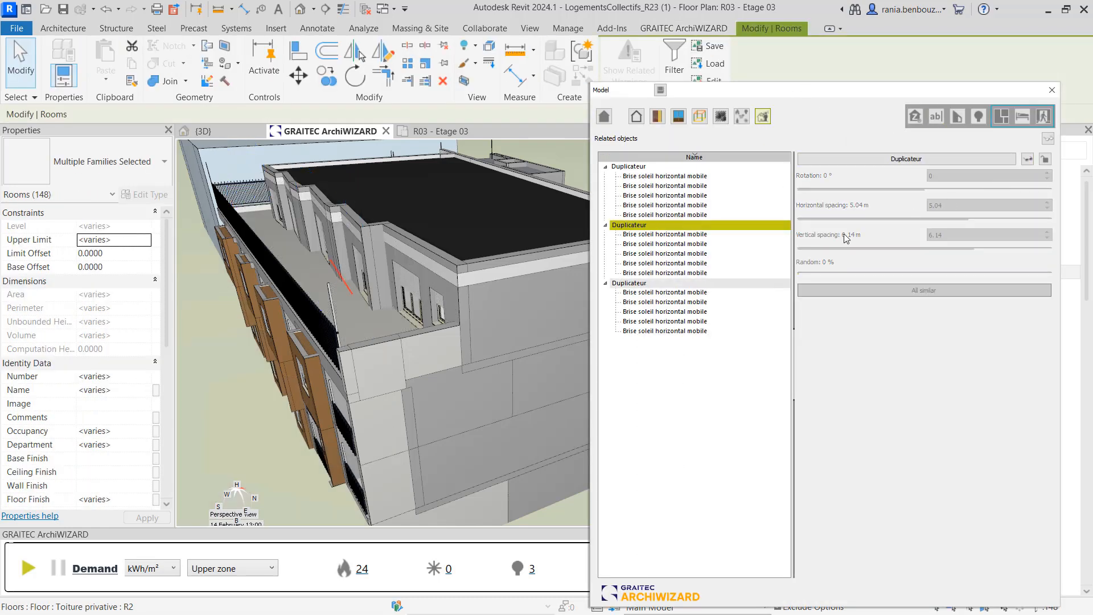
left_click(1028, 160)
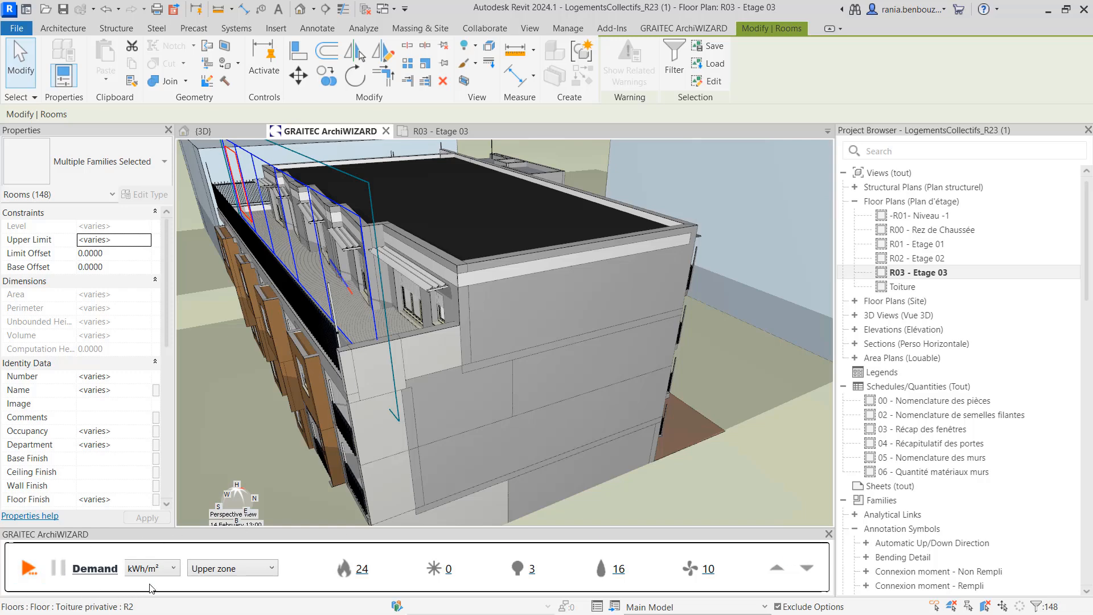
Review the recalculated comfort results for the upper zone and switch back to the demand results
left_click(806, 576)
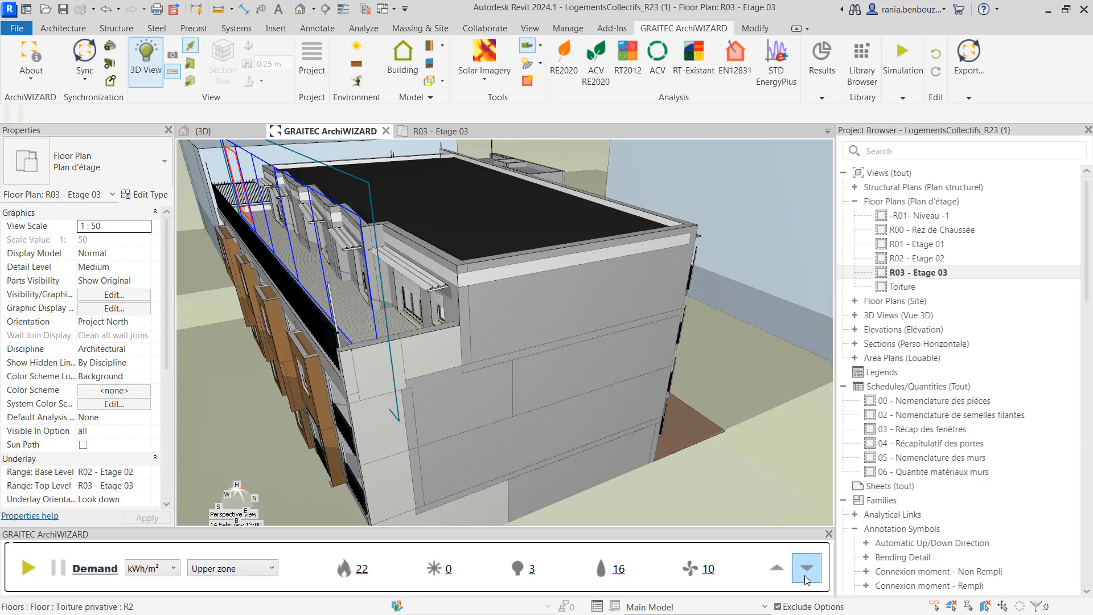
left_click(806, 576)
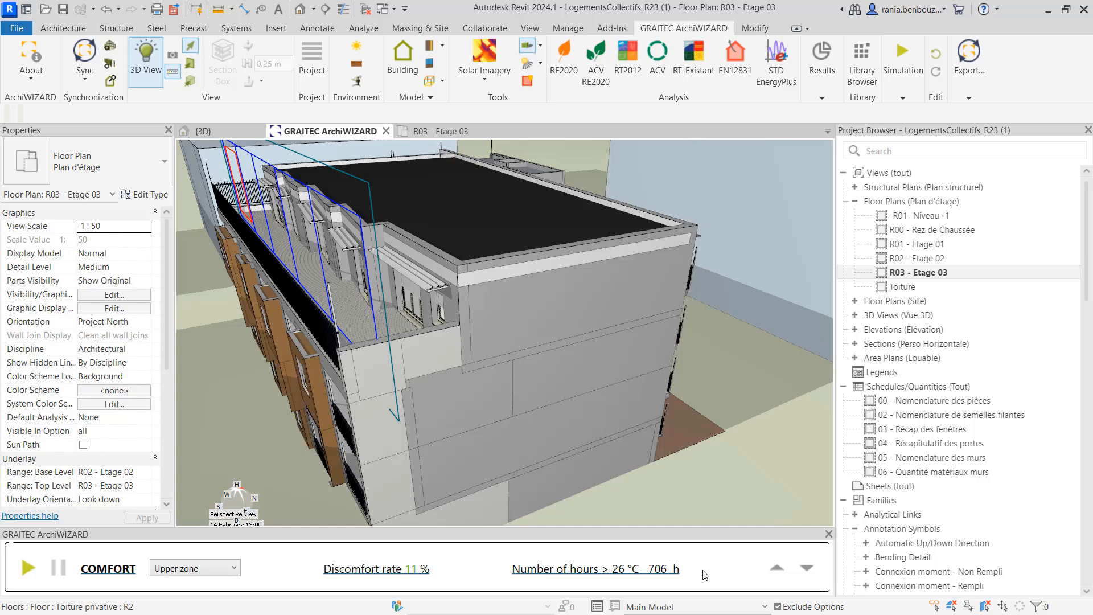
left_click(773, 567)
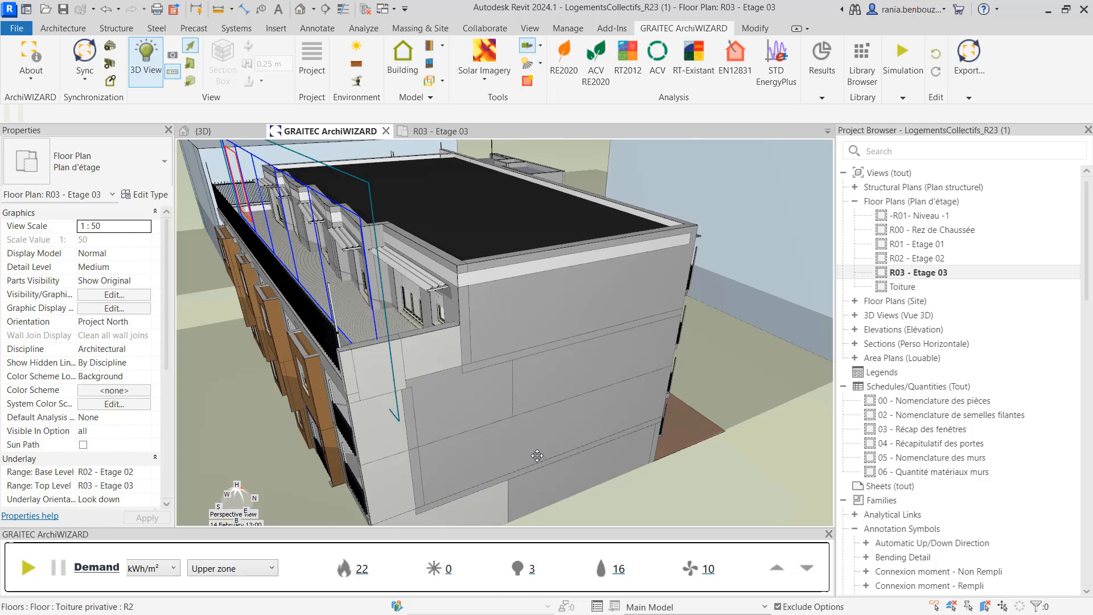
Open the model's related objects, select the first Duplicateur of horizontal mobile sunshades and close the dialog
scroll(550, 444, "down", 2)
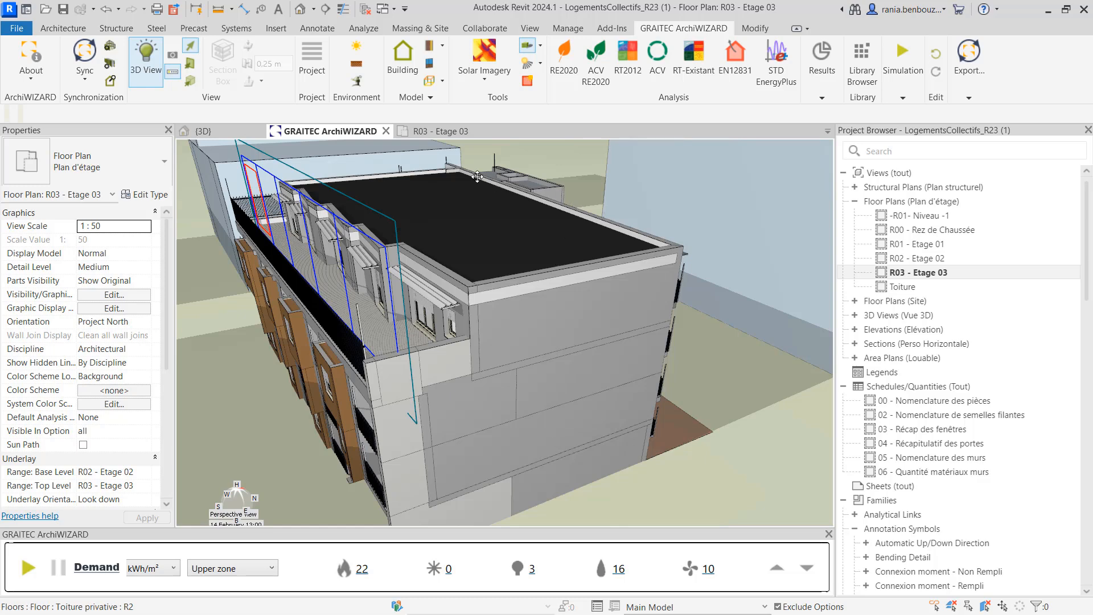
left_click(403, 57)
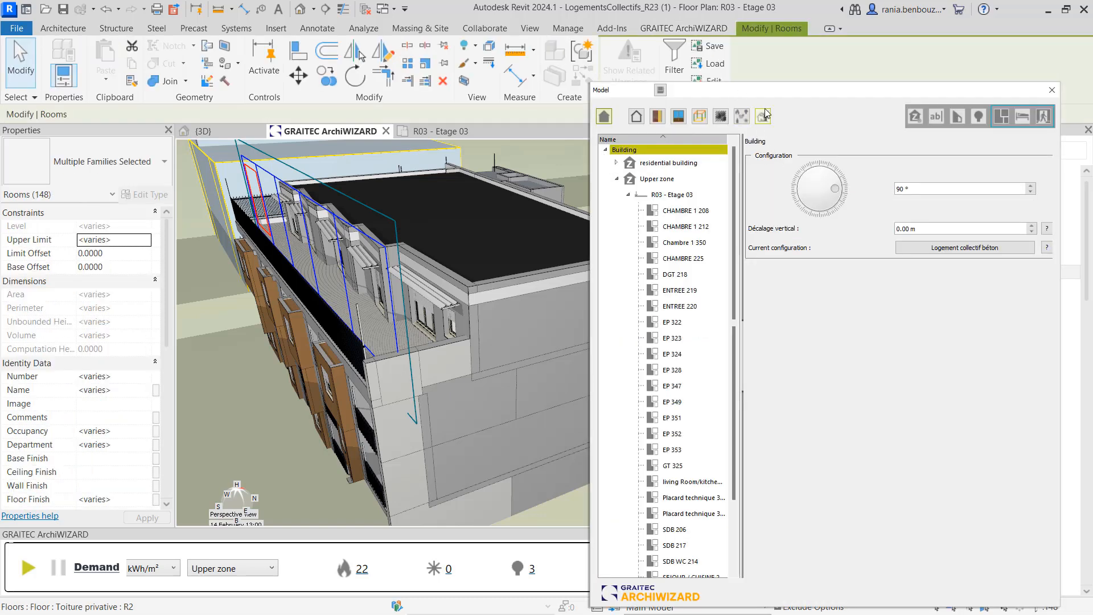
left_click(763, 117)
left_click(979, 159)
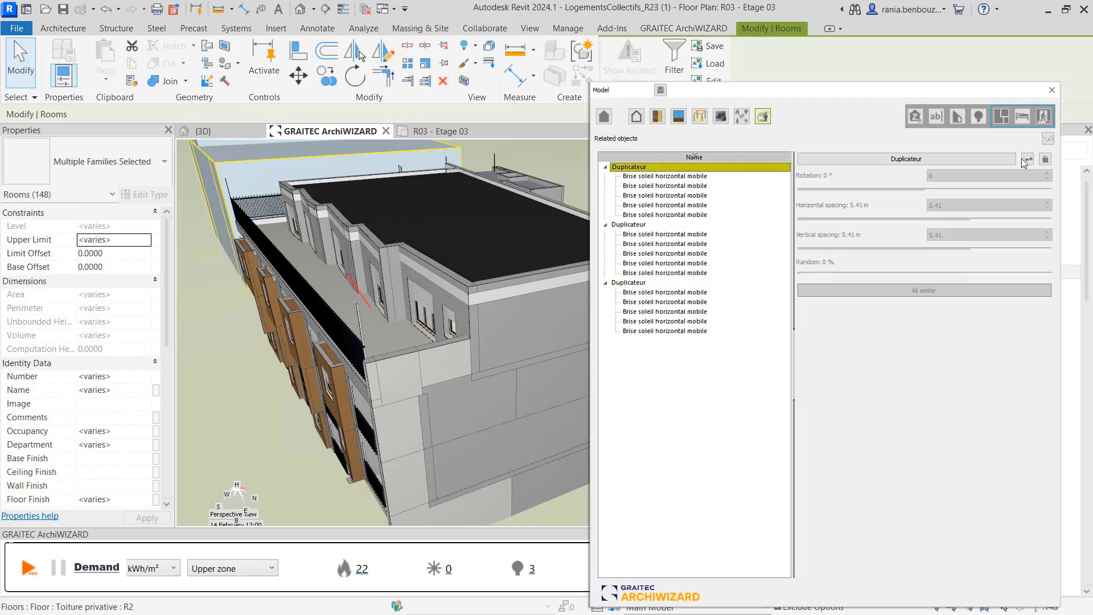
left_click(1053, 91)
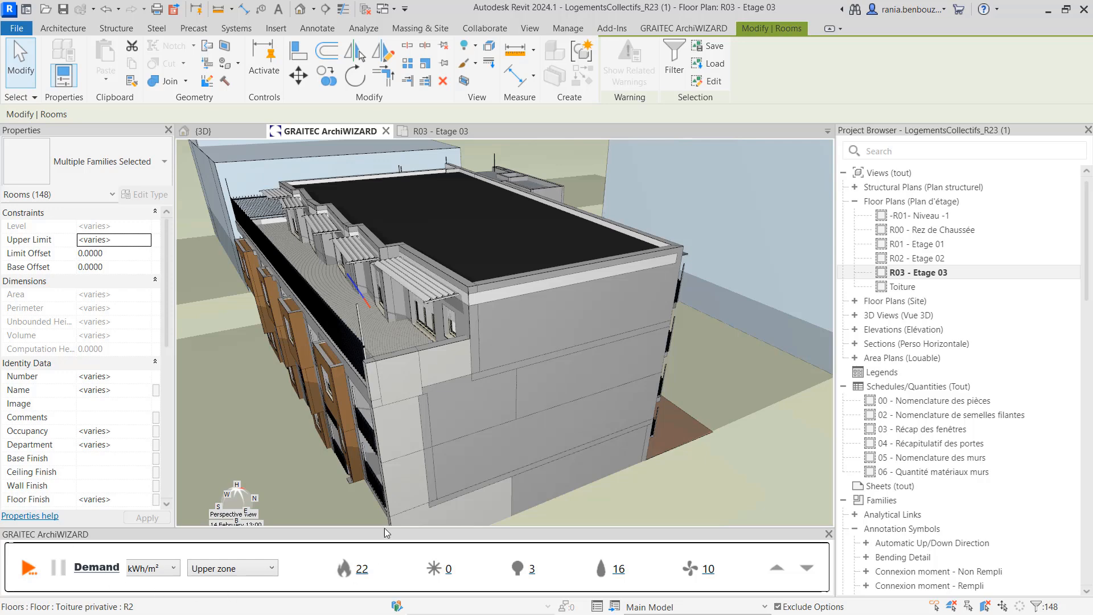
Check the updated comfort results for the upper zone once more and return to the demand results
left_click(799, 572)
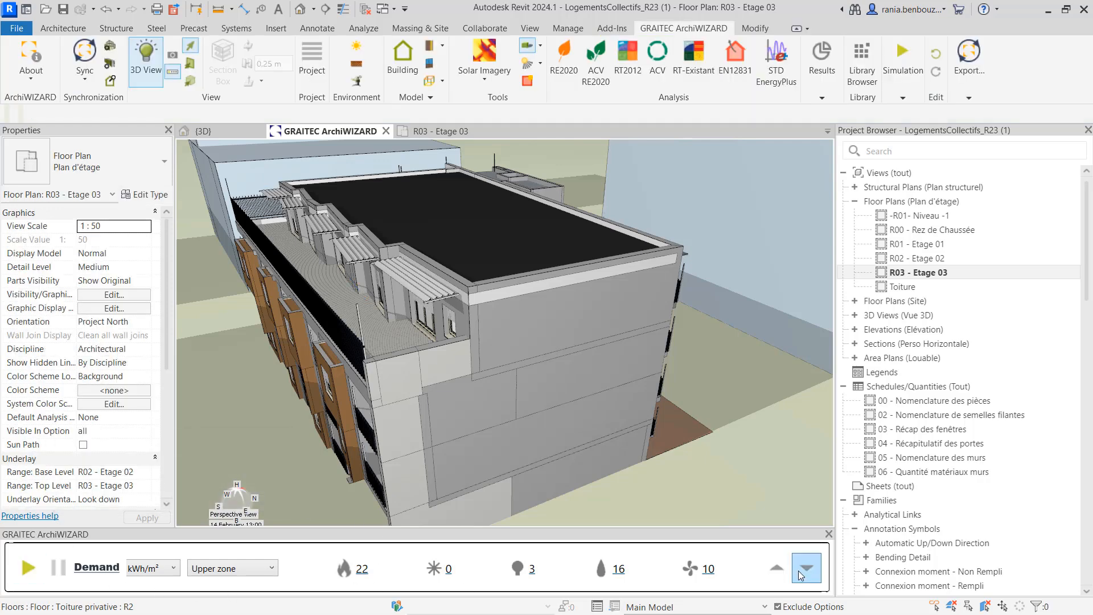
left_click(799, 571)
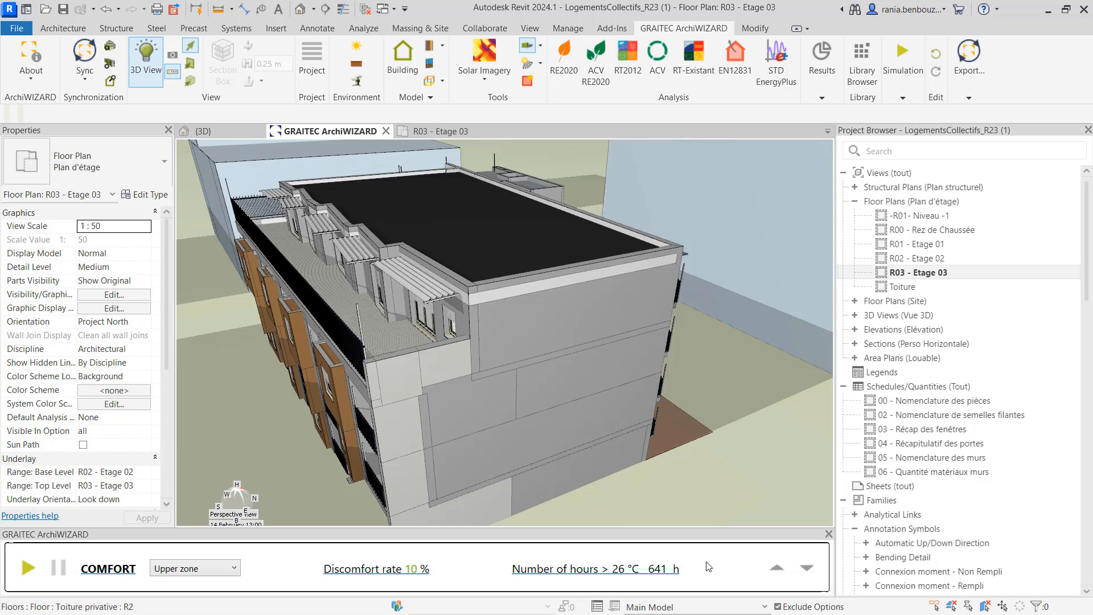
left_click(776, 569)
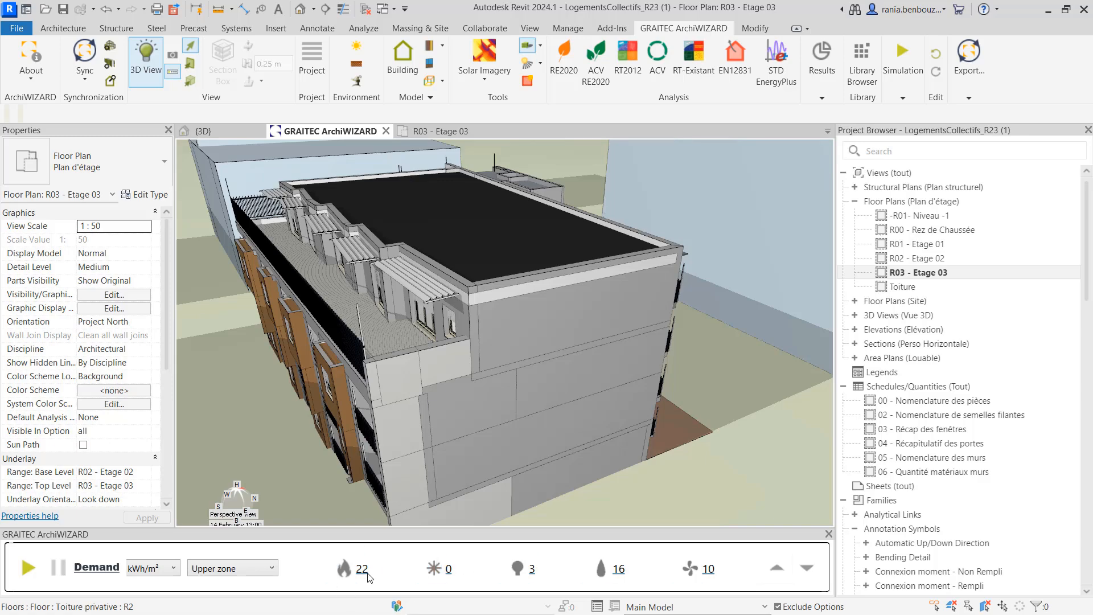